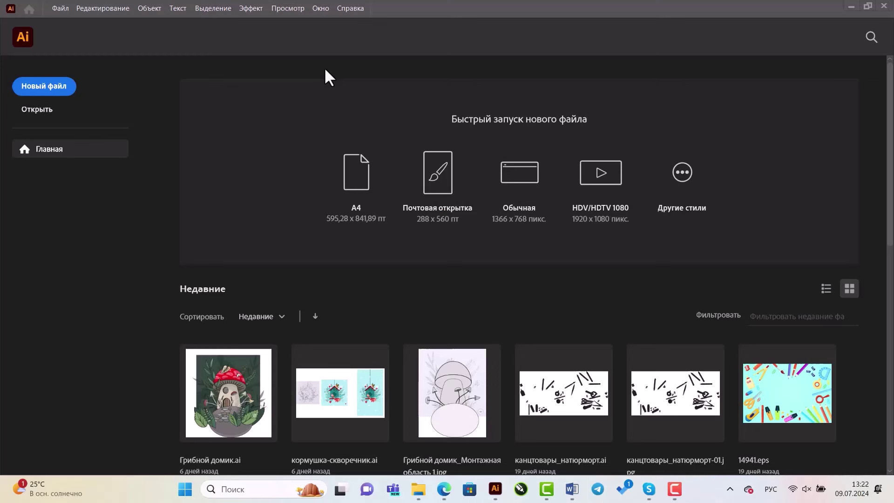
Create a new blank document from the 2000 × 2000 px custom preset.
click(49, 88)
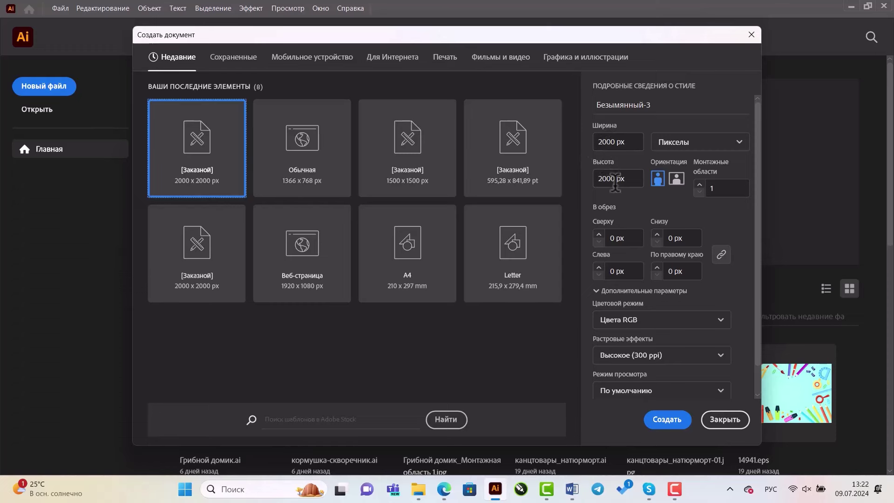
click(665, 420)
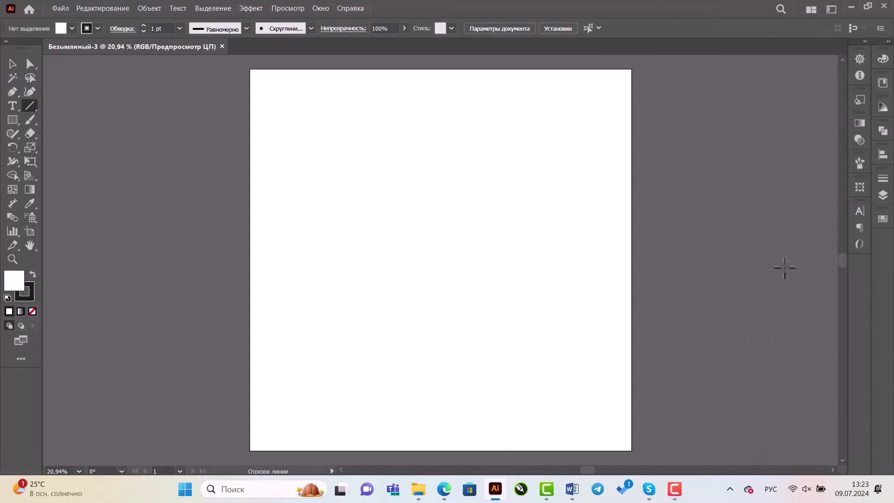
Load the Эскиз_летние иконки sketch file with Файл > Поместить.
click(60, 8)
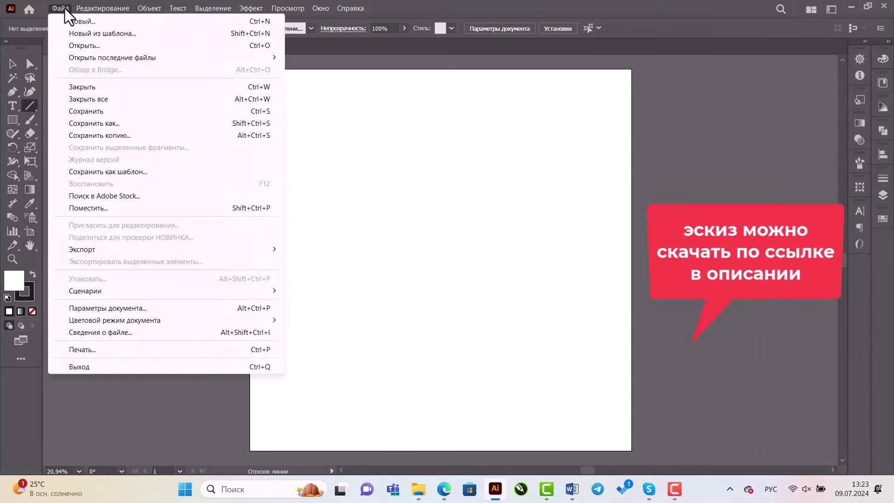
click(96, 208)
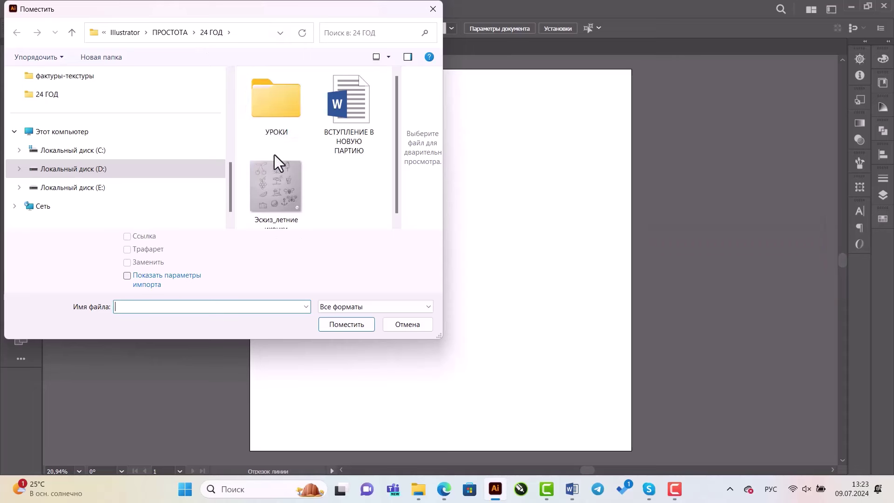
click(256, 180)
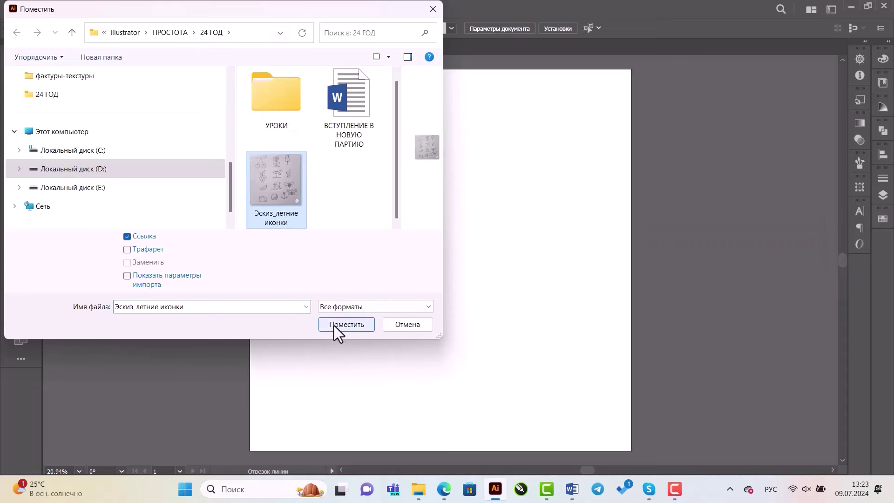
click(346, 325)
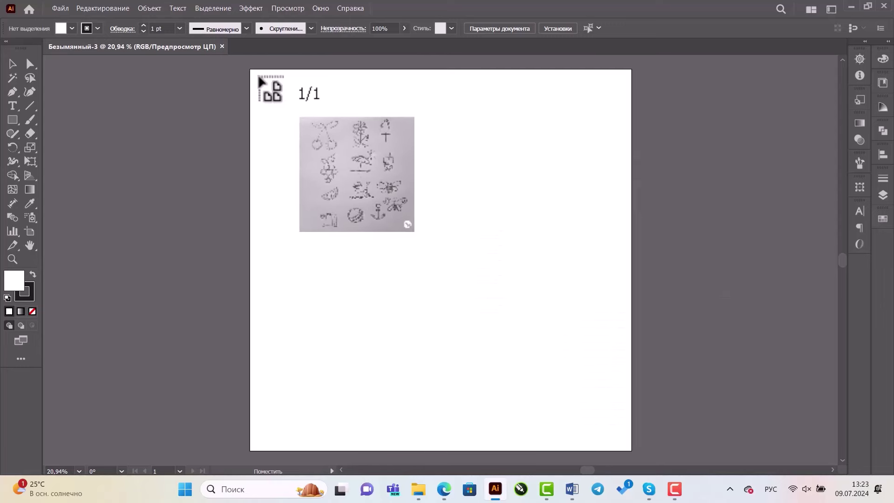
Place the sketch across the whole artboard, expand Слой 1 and select the linked image.
drag(253, 71, 661, 455)
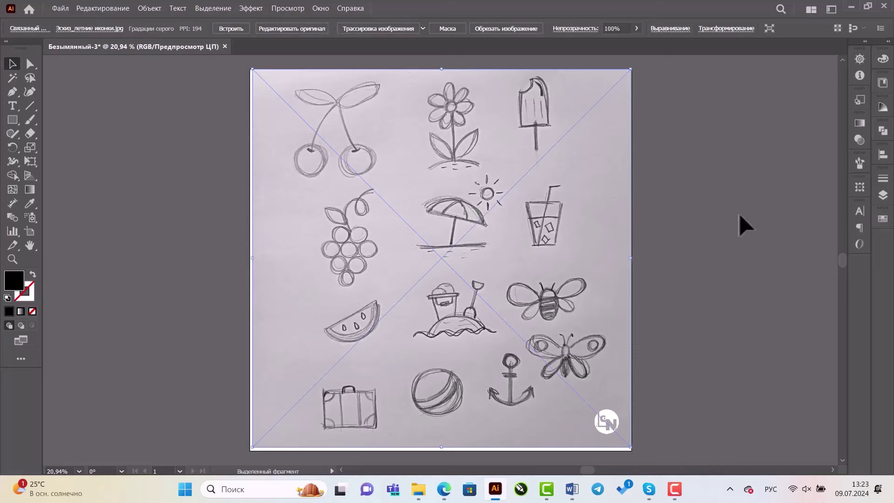
click(883, 196)
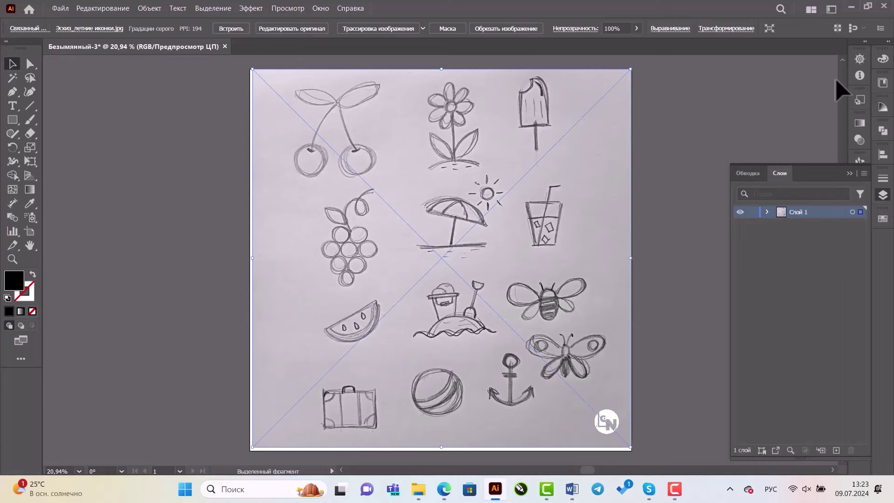
click(321, 8)
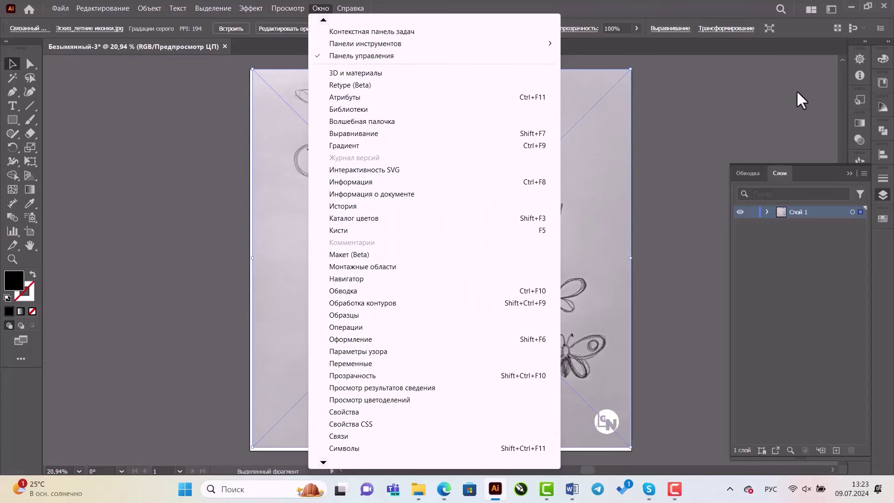
click(767, 102)
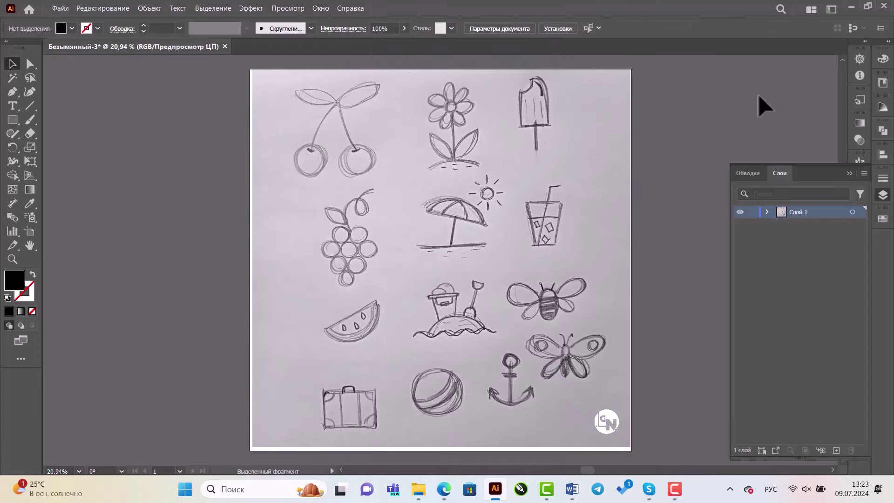
click(768, 212)
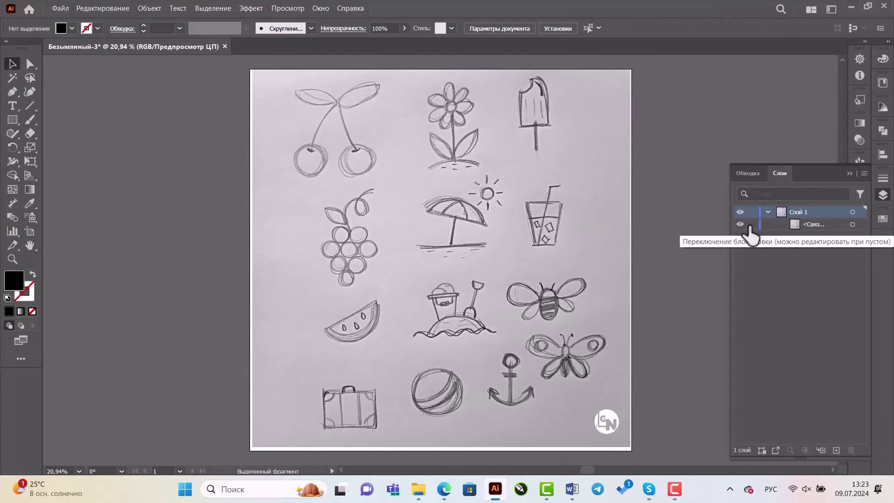
click(740, 224)
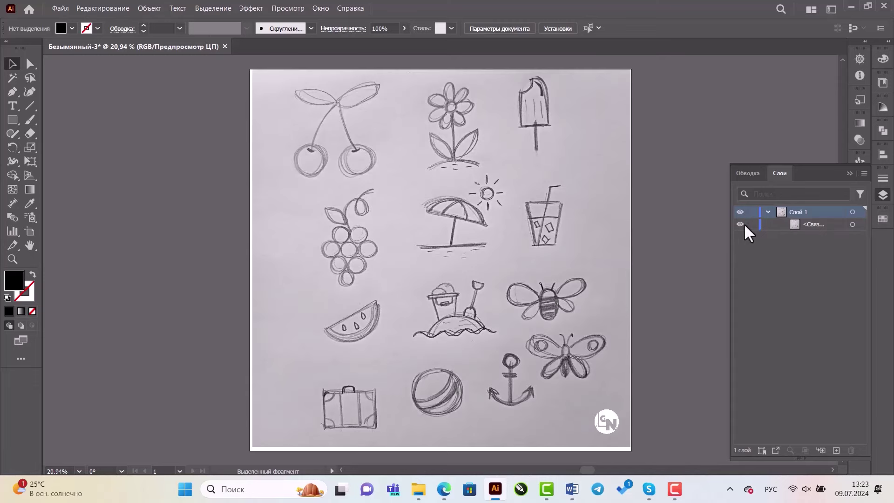
click(605, 239)
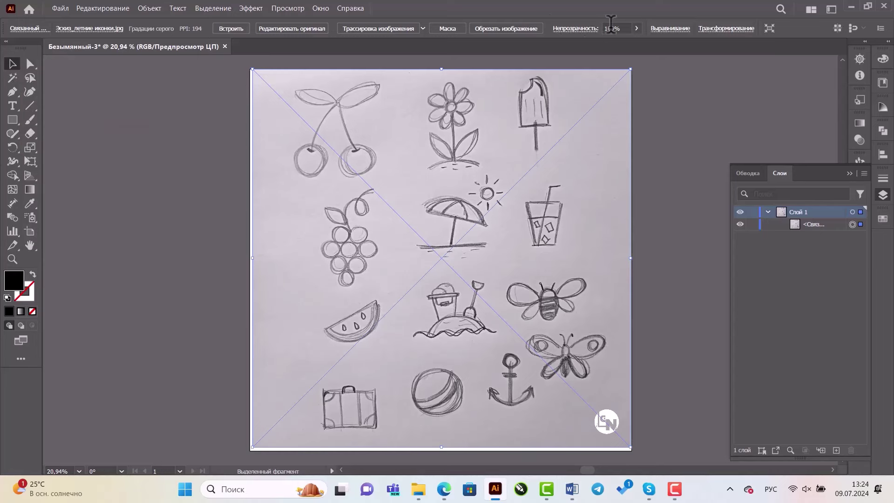
Fade the sketch to 70% opacity and lock Слой 1.
click(610, 24)
text(70)
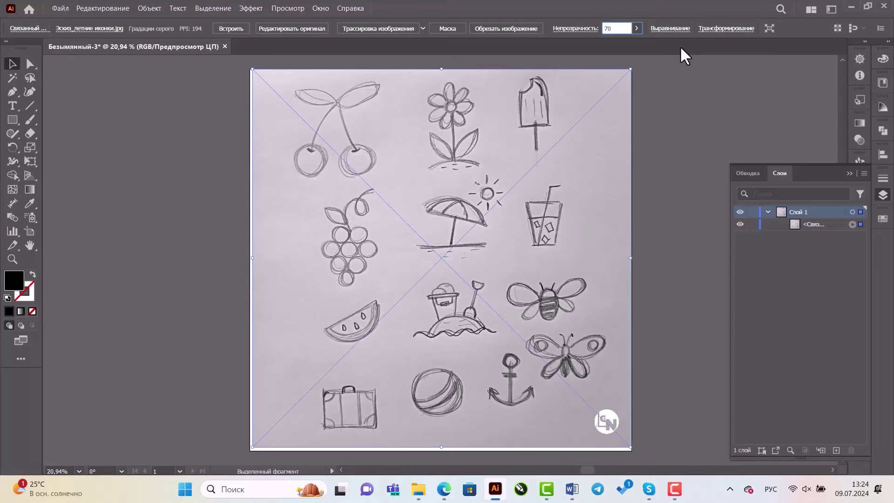
key(Return)
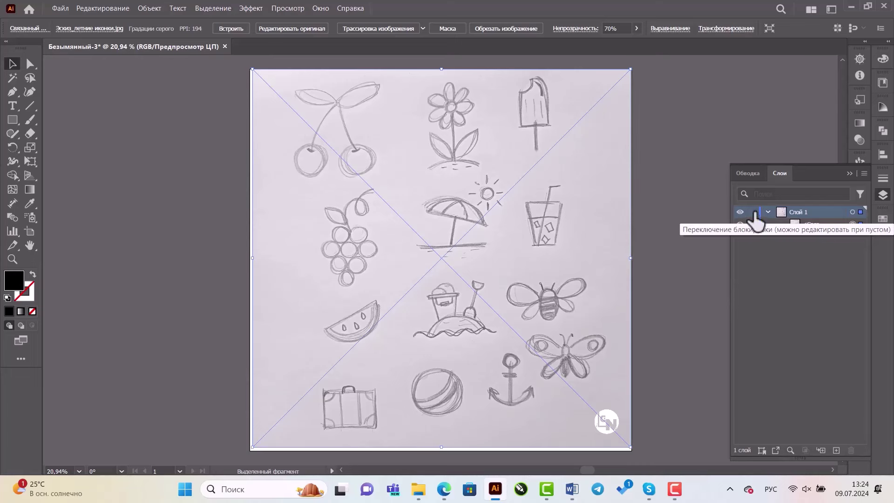
click(753, 213)
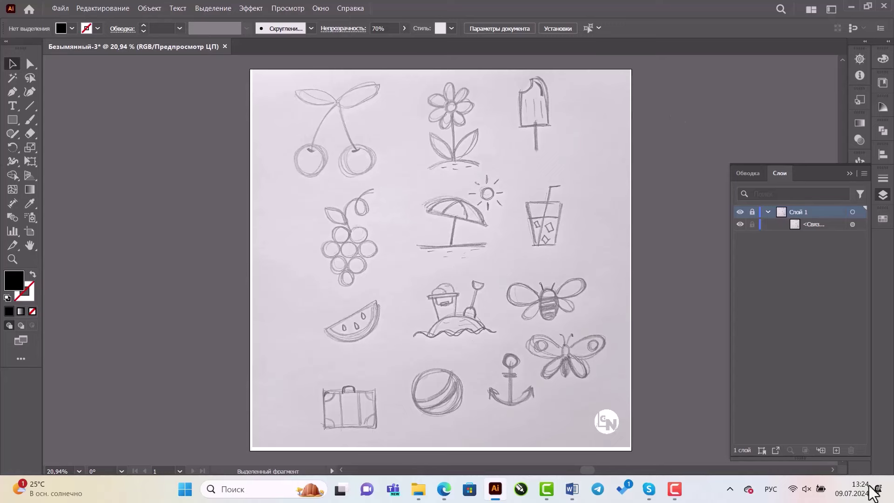
Add a new layer named зонт above the sketch and zoom in on the umbrella.
click(837, 450)
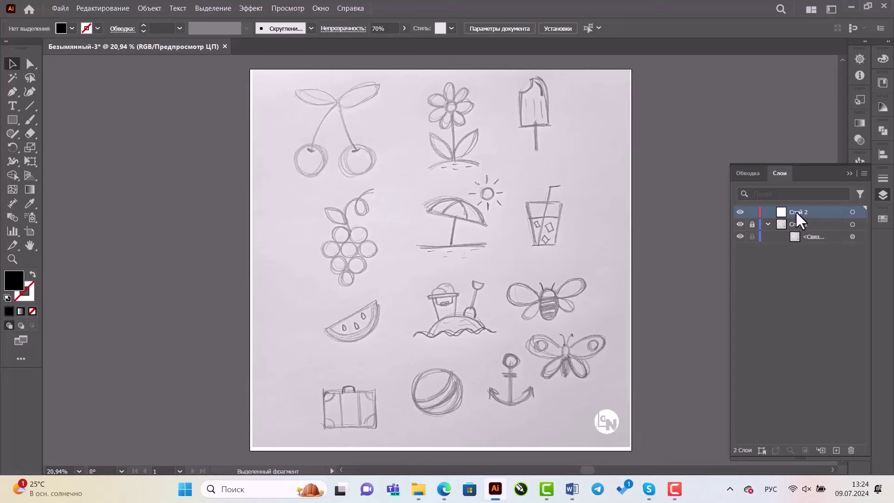
double_click(796, 212)
text(т)
click(12, 259)
drag(393, 167, 522, 271)
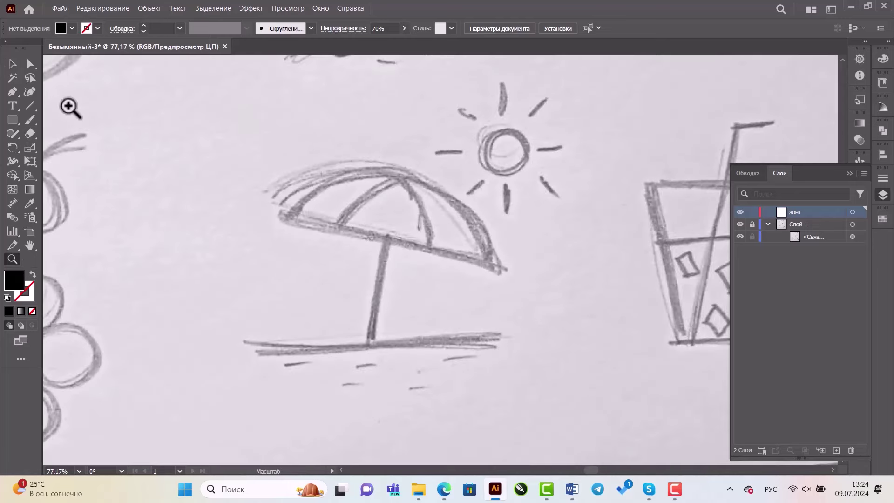
Draw the umbrella's horizontal ground line with no fill and an 8 pt black stroke.
click(14, 64)
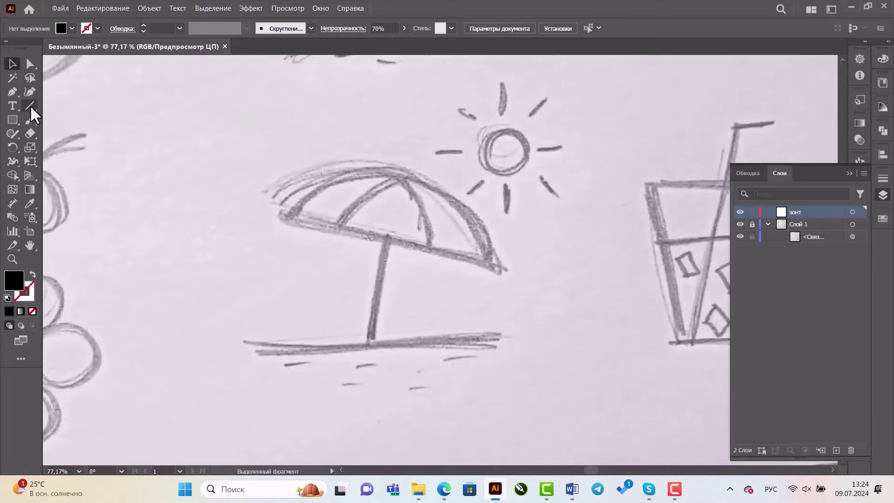
click(30, 106)
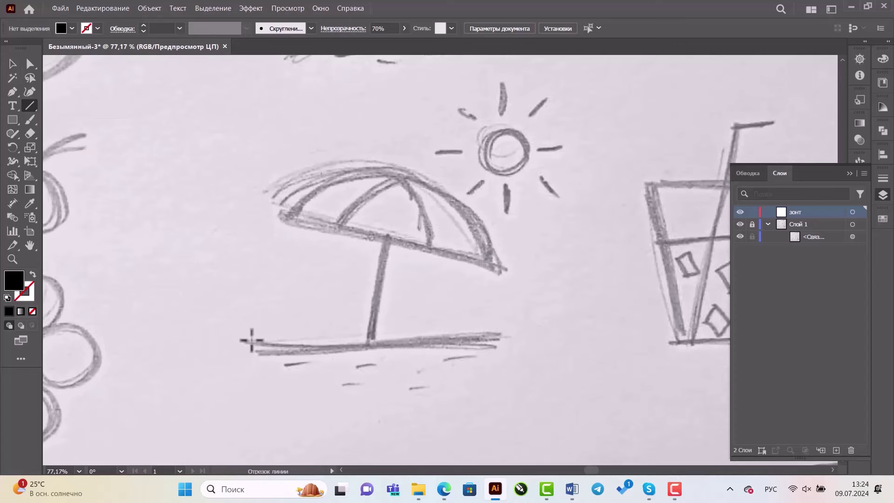
drag(243, 341, 486, 342)
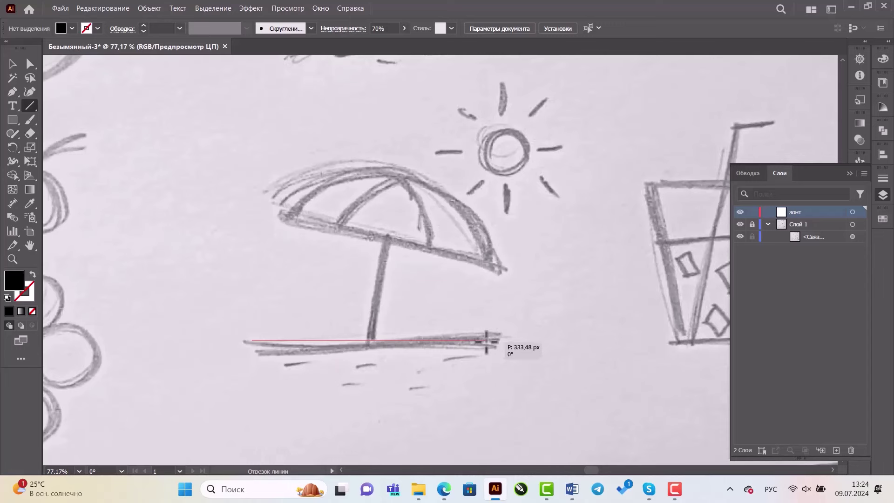
drag(486, 343, 487, 341)
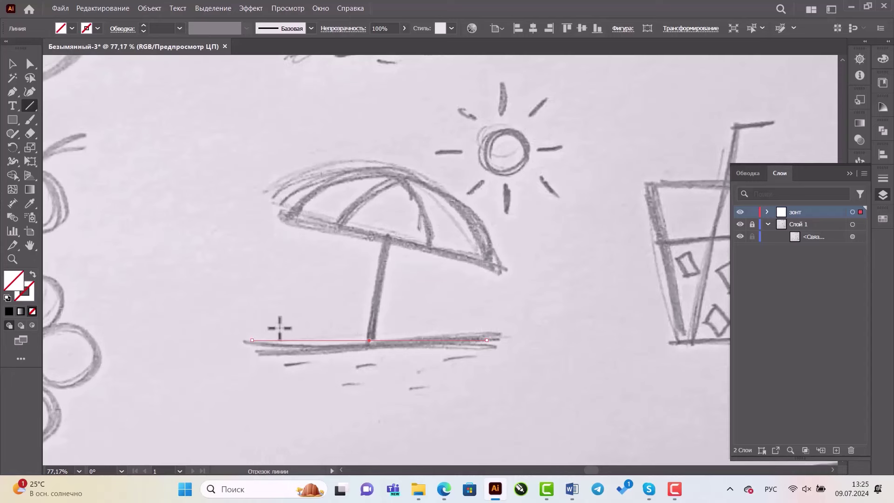
click(60, 30)
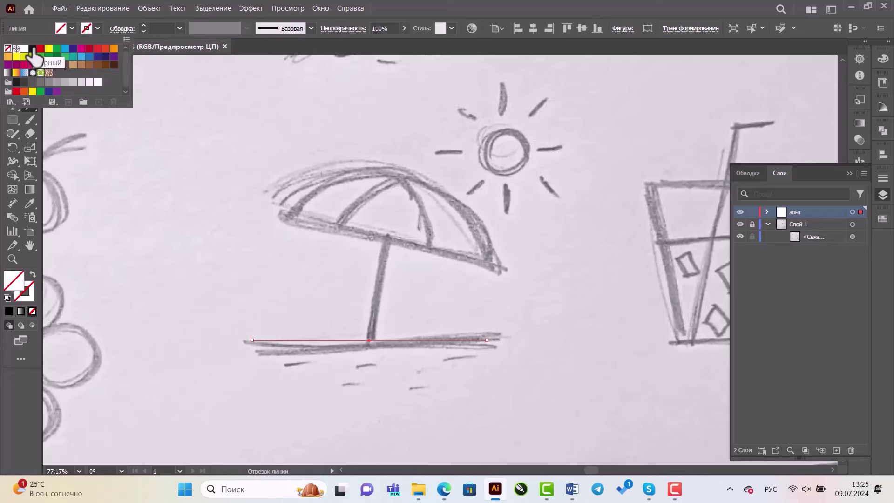
click(33, 48)
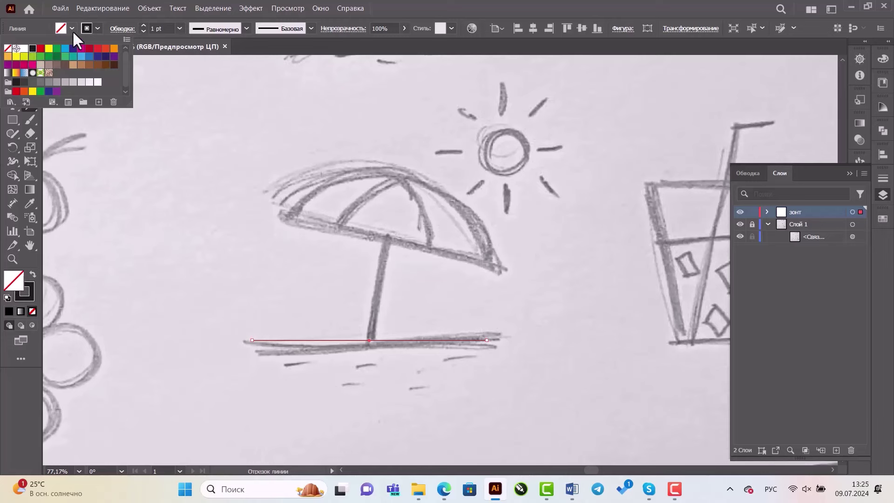
click(73, 28)
click(144, 26)
click(143, 25)
click(142, 24)
click(143, 24)
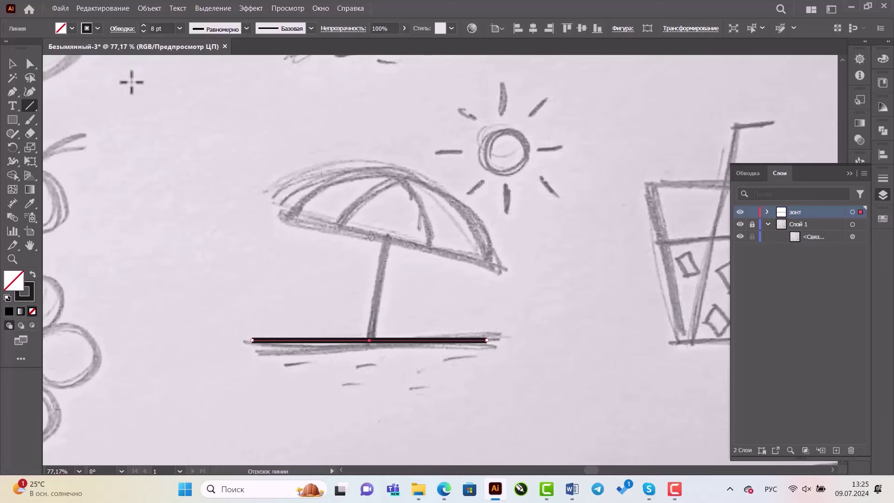
click(849, 173)
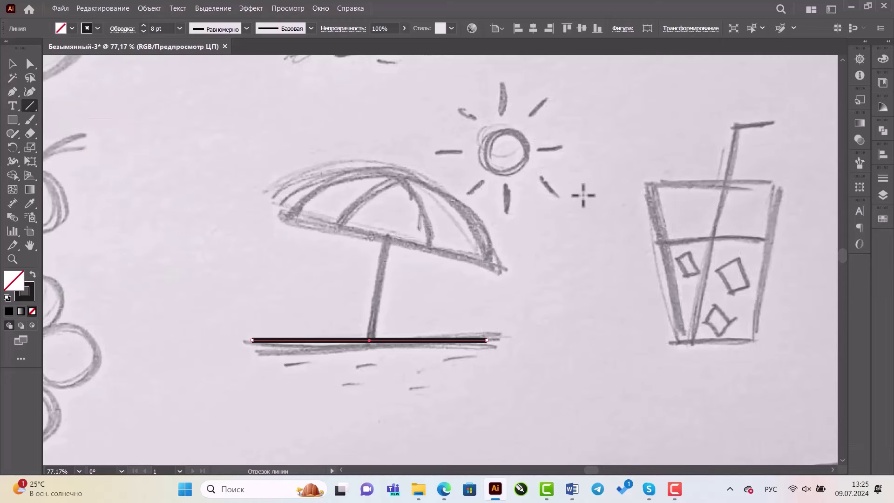
Draw a vertical pole line between the sun and the glass, then choose the Ellipse tool.
drag(581, 202, 593, 333)
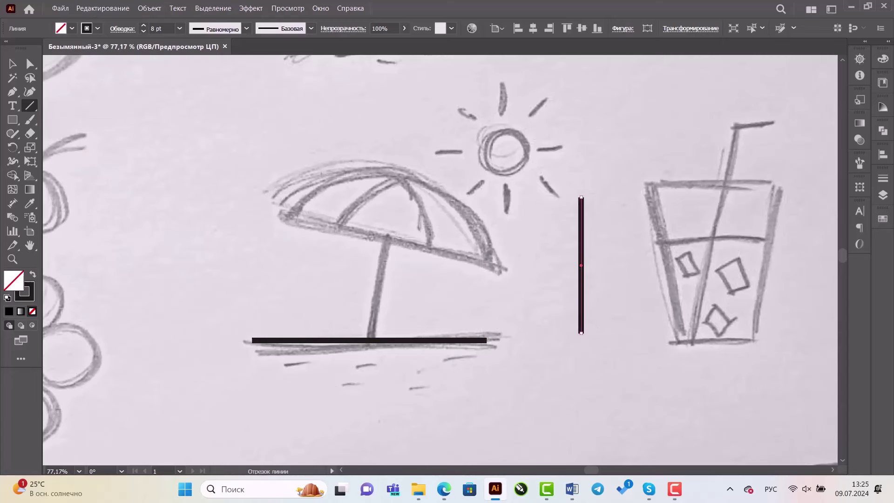
click(13, 64)
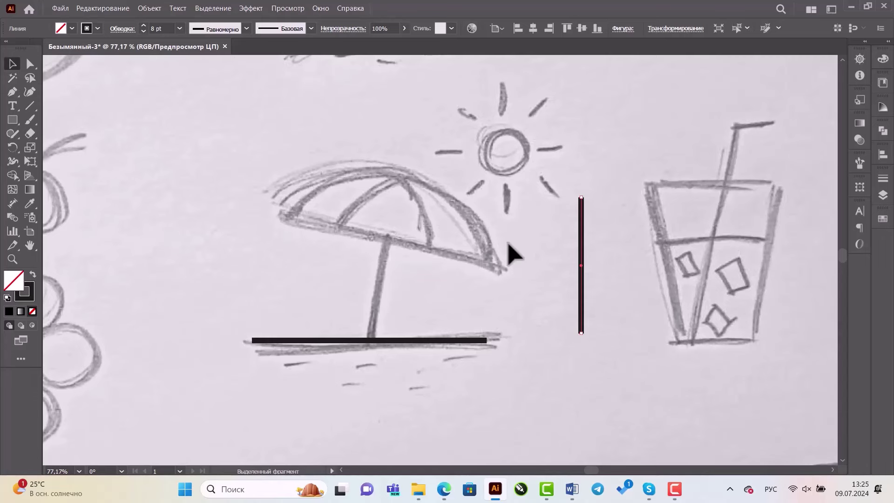
scroll(567, 456, right, 5)
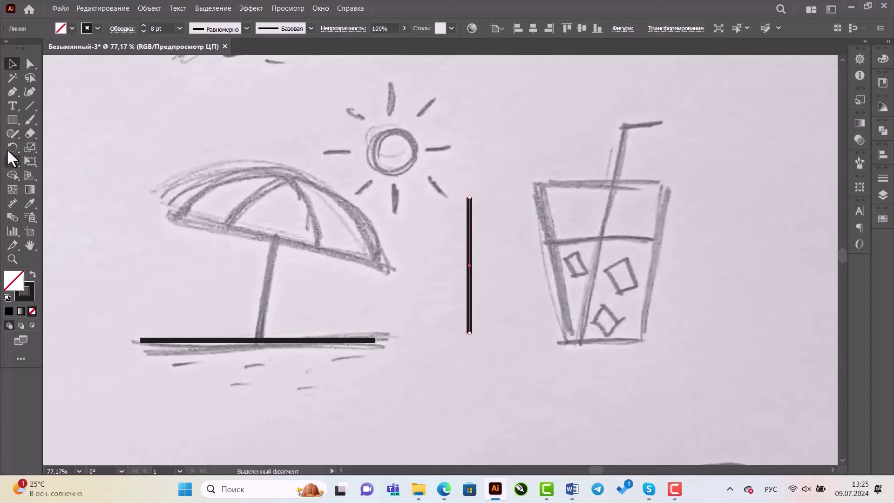
click(10, 122)
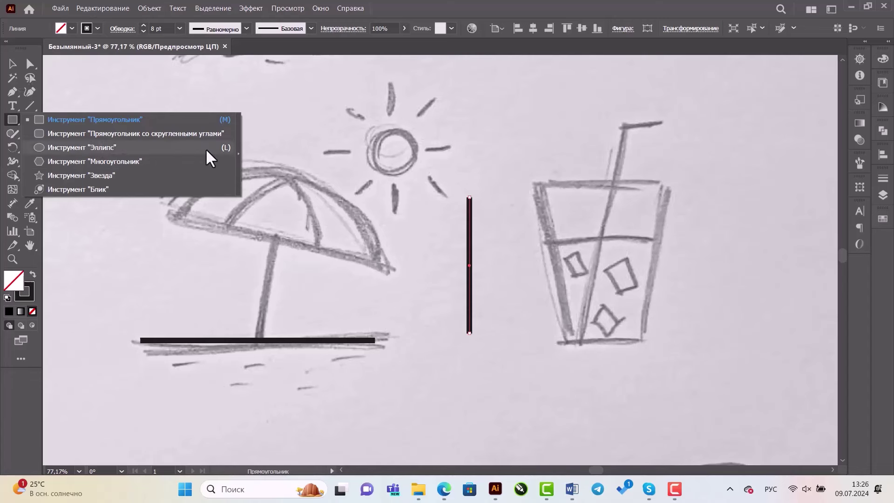
click(138, 147)
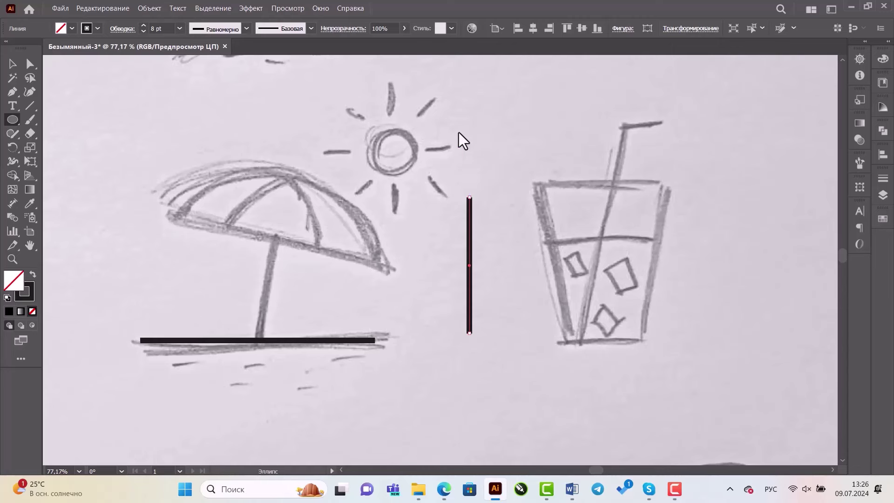
Draw a 512 px circle centred on the pole's top end over the sun, then zoom out.
click(286, 11)
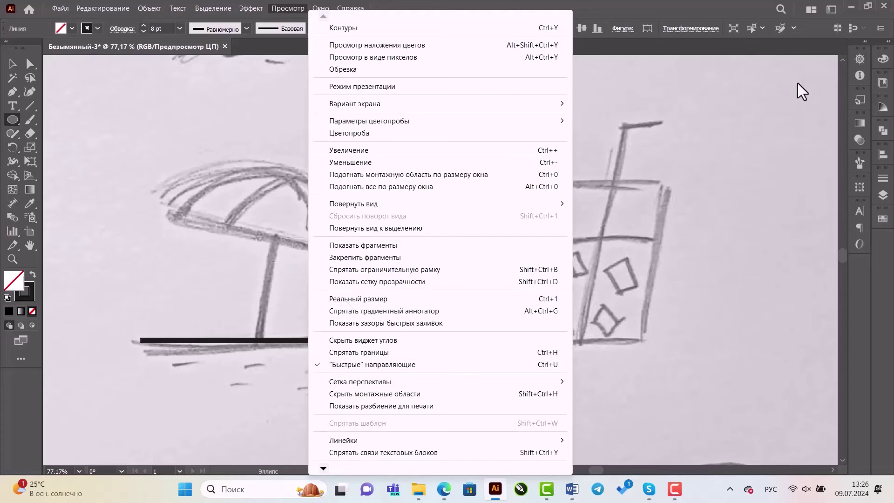
click(851, 55)
scroll(843, 58, up, 3)
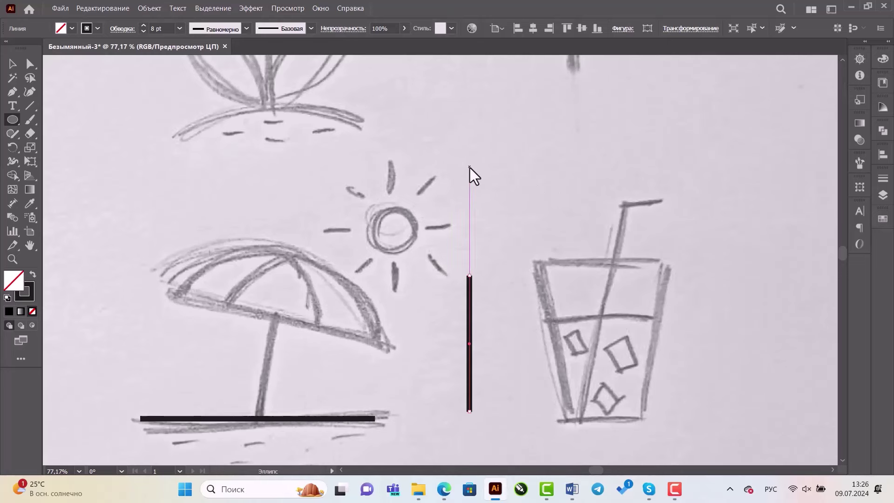
mouse_move(470, 169)
mouse_down()
mouse_move(549, 240)
mouse_move(695, 270)
mouse_move(650, 245)
mouse_up()
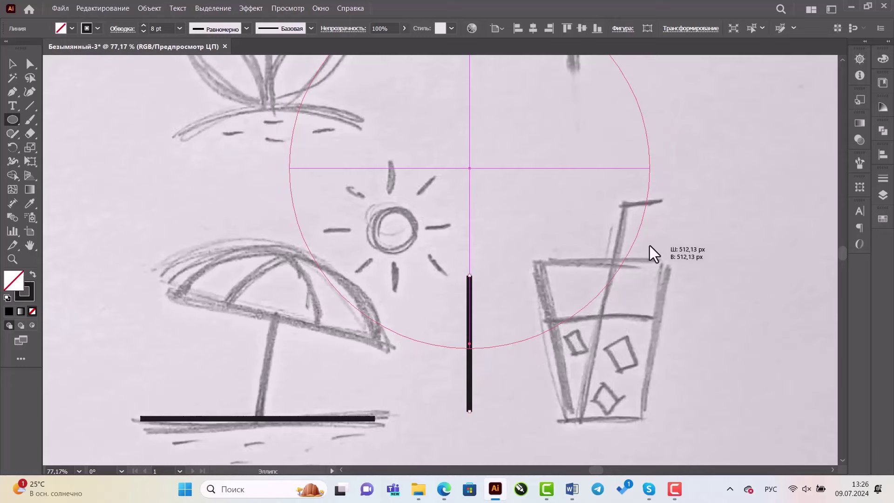
drag(649, 245, 650, 245)
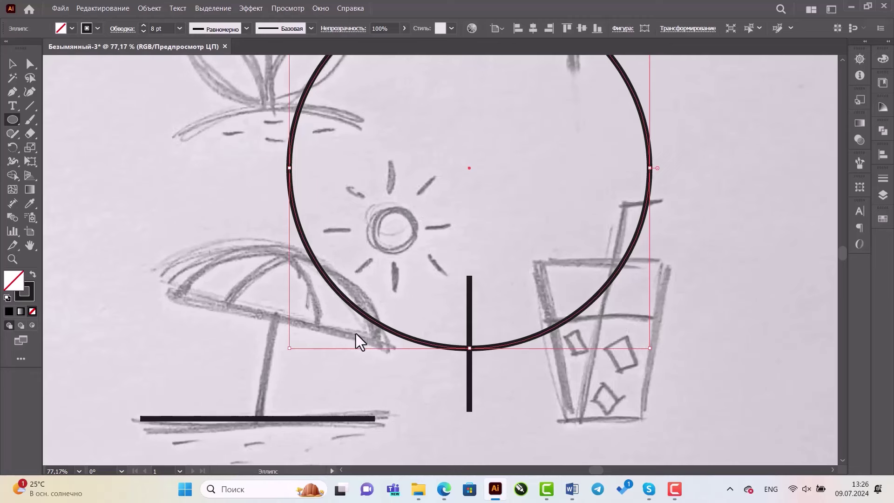
click(843, 60)
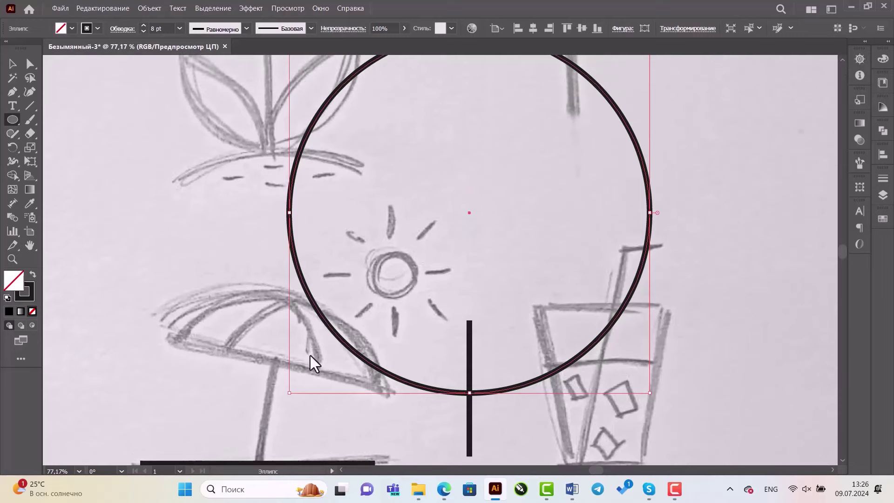
click(12, 64)
click(762, 117)
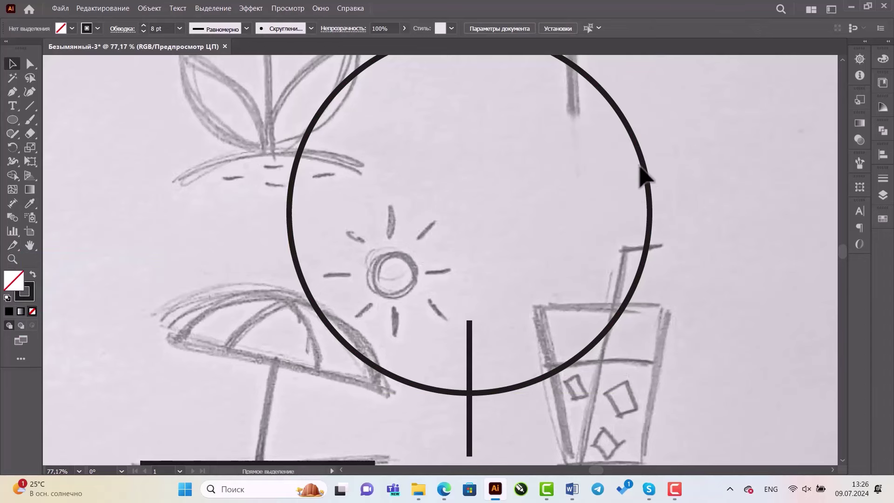
key(ctrl+minus)
key(ctrl+minus)
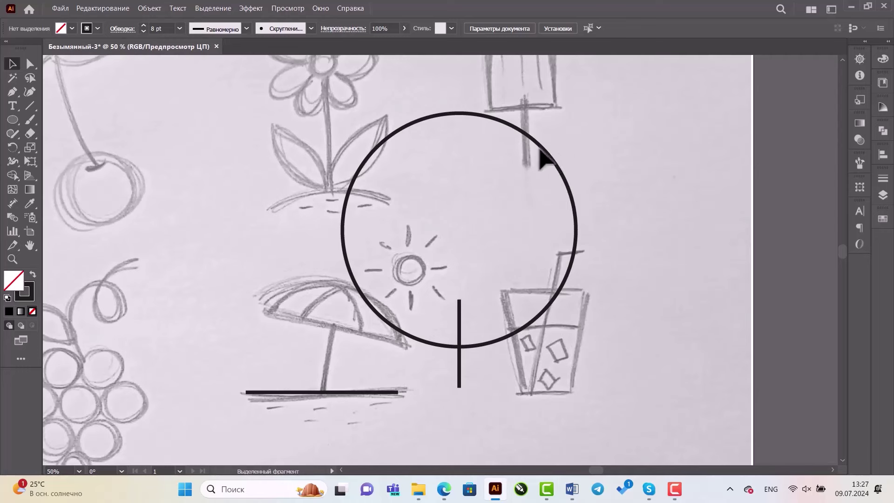
Set the big circle's stroke colour to purple and reselect it to show its anchors.
click(543, 148)
click(98, 28)
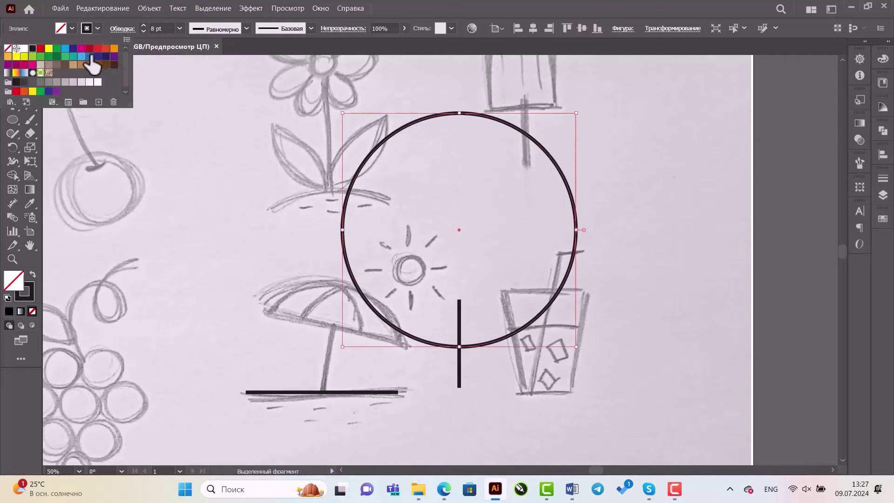
click(98, 48)
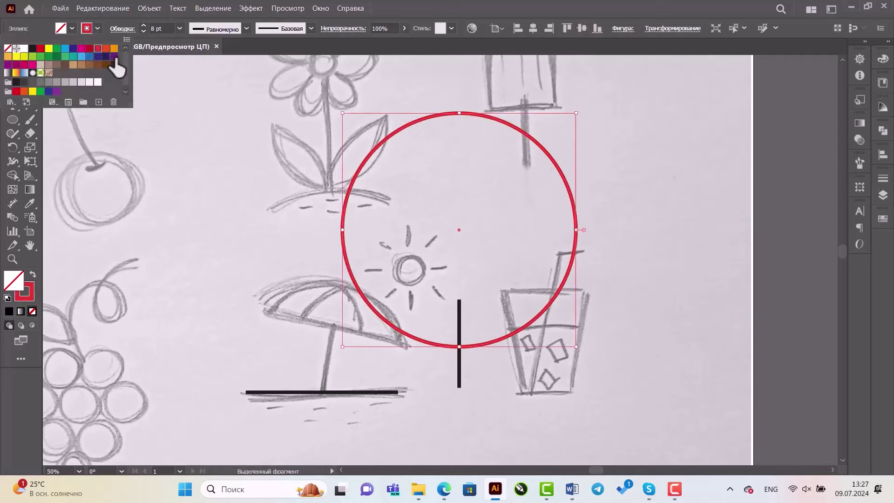
click(106, 57)
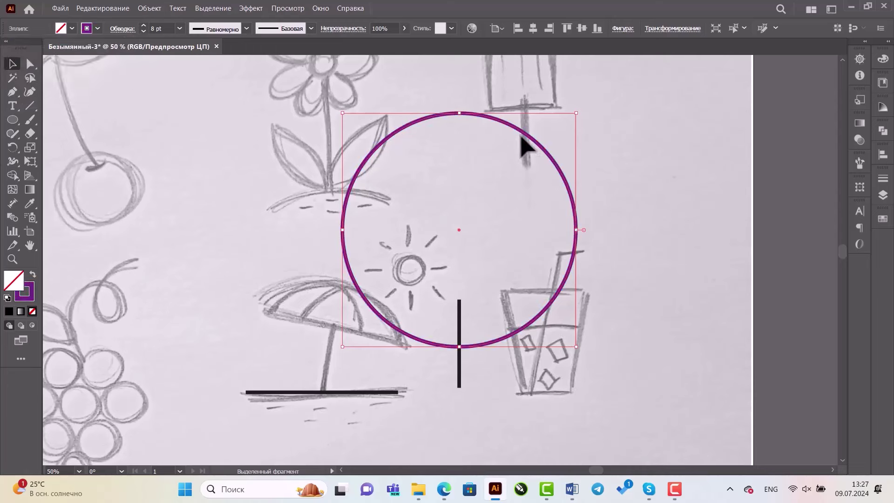
click(609, 140)
click(522, 132)
key(ctrl)
Alt-drag the circle's left handle to make a 296 × 512 px ellipse copy inside it.
drag(345, 233, 394, 233)
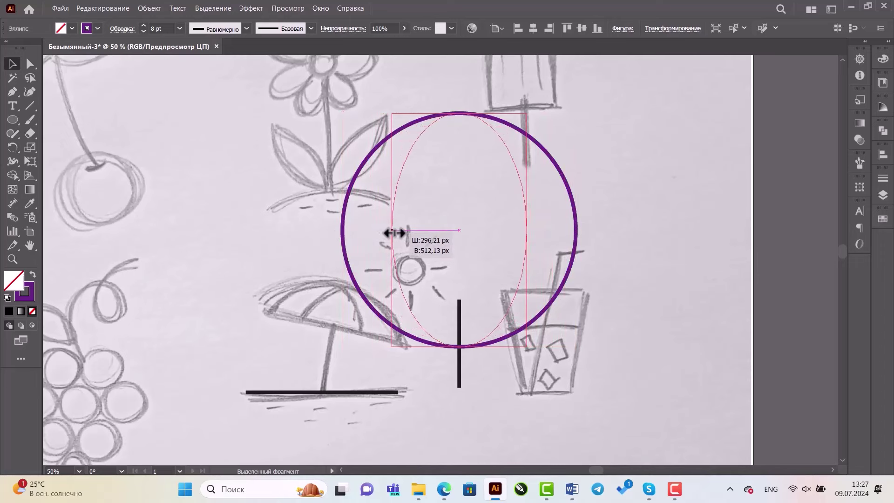
drag(392, 233, 392, 233)
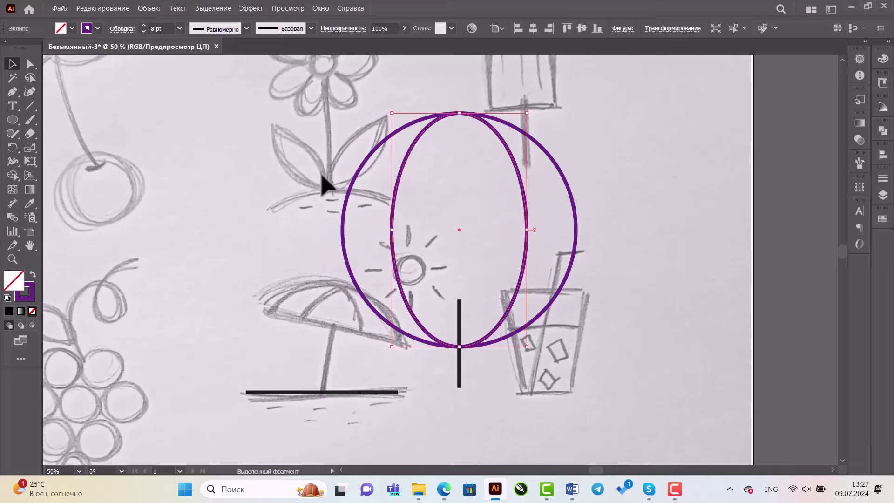
click(515, 242)
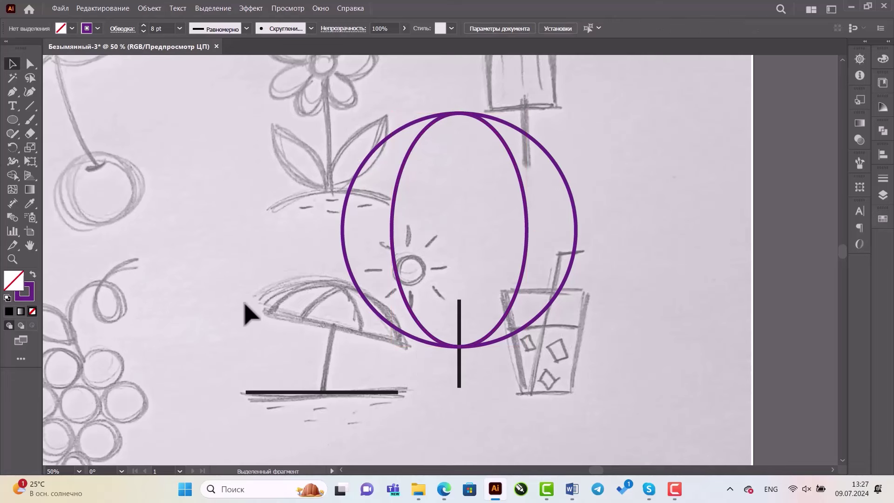
click(10, 119)
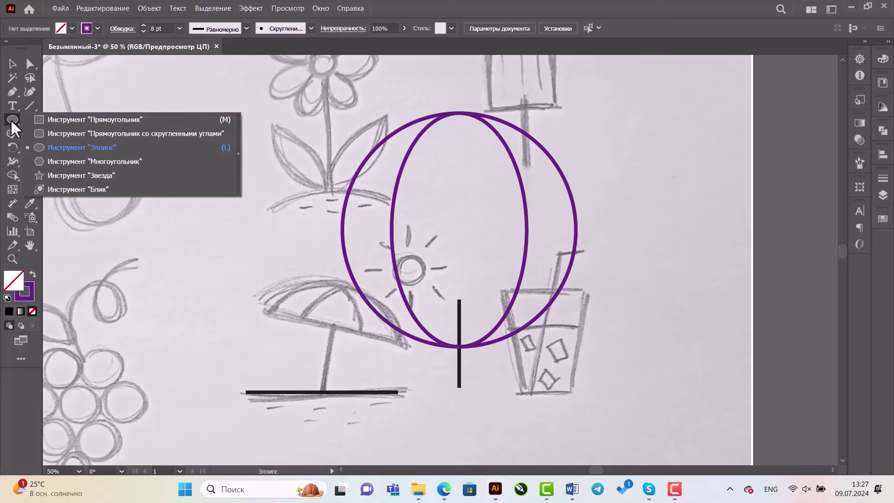
Draw a wide light-blue-outlined rectangle over the lower half of both ellipses, then select it.
click(113, 119)
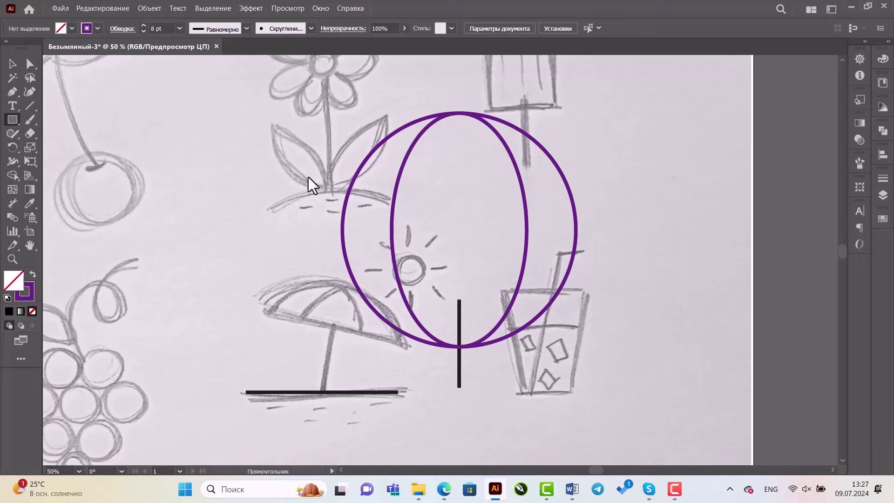
mouse_move(308, 177)
mouse_down()
mouse_move(577, 359)
mouse_move(619, 358)
mouse_up()
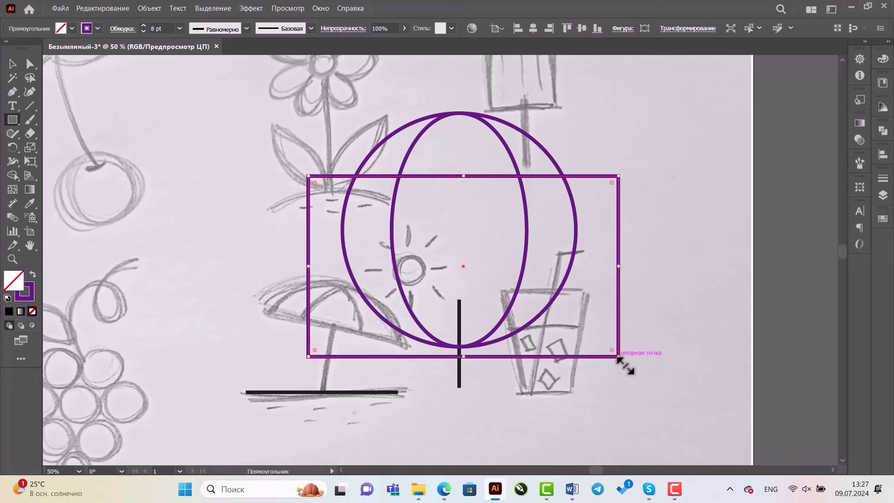
click(98, 28)
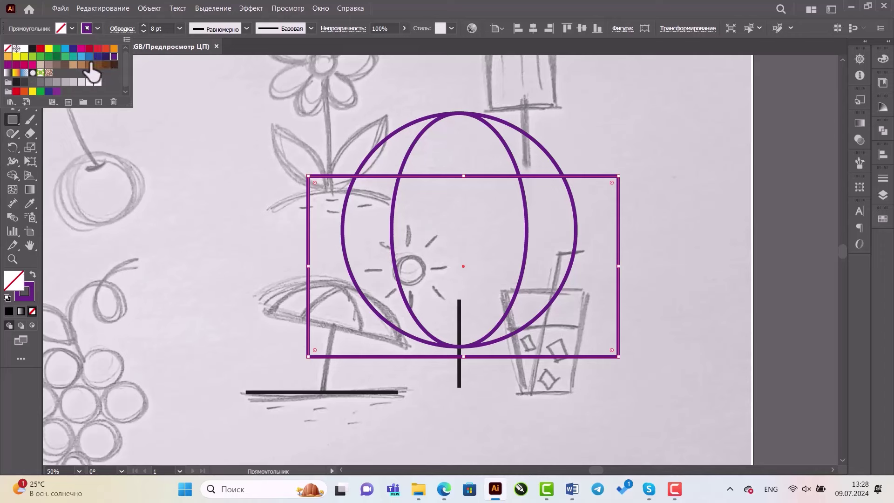
click(82, 56)
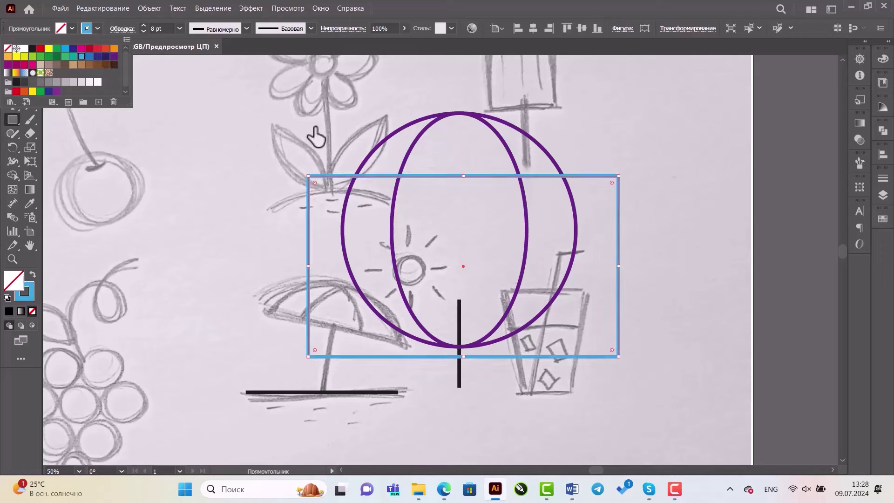
click(202, 167)
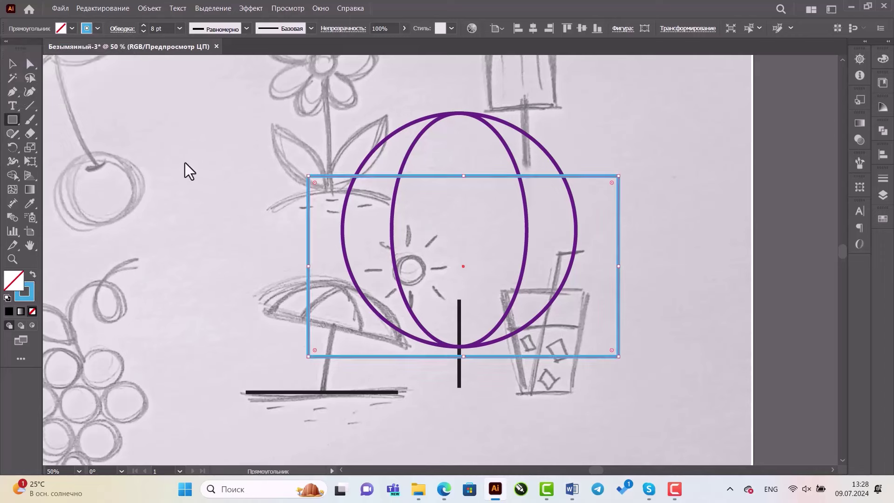
click(12, 64)
click(589, 148)
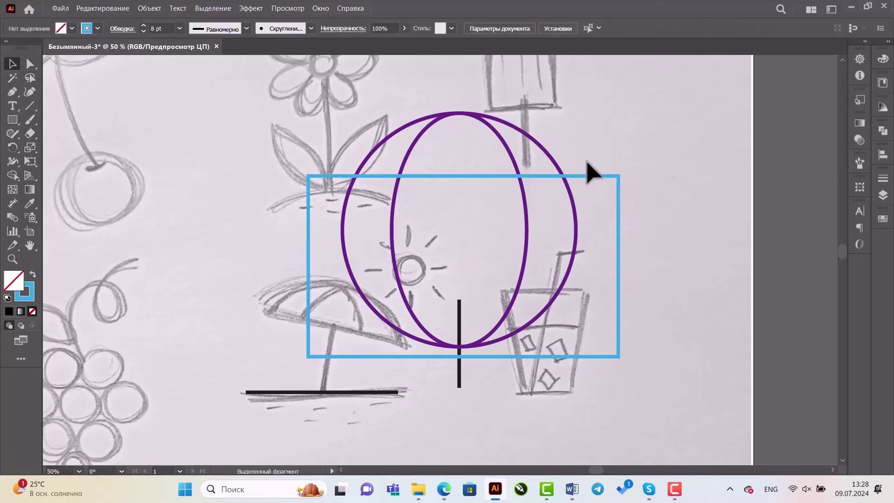
click(586, 176)
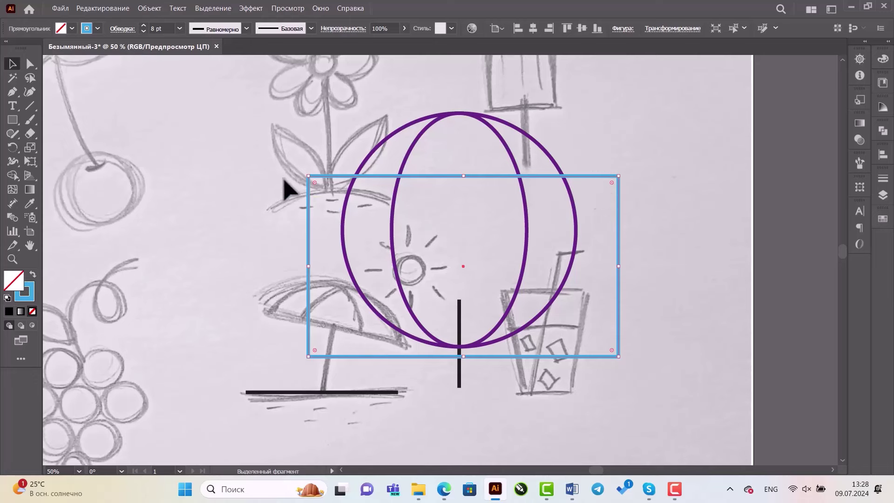
Select the outer circle with the rectangle and apply a Pathfinder shape mode to cut it away.
shift+click(399, 132)
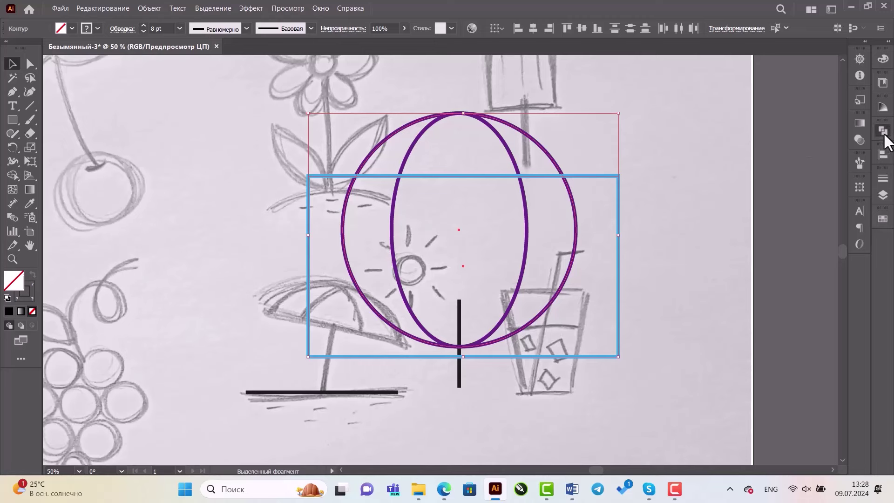
click(885, 136)
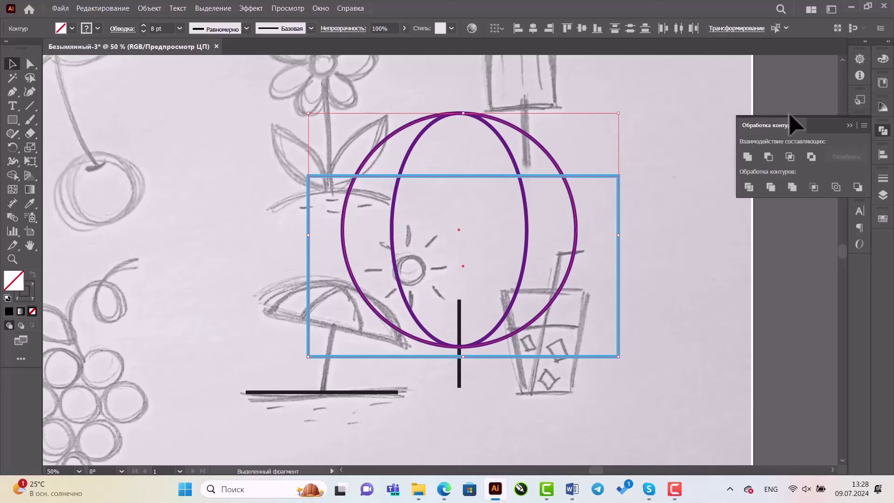
click(768, 157)
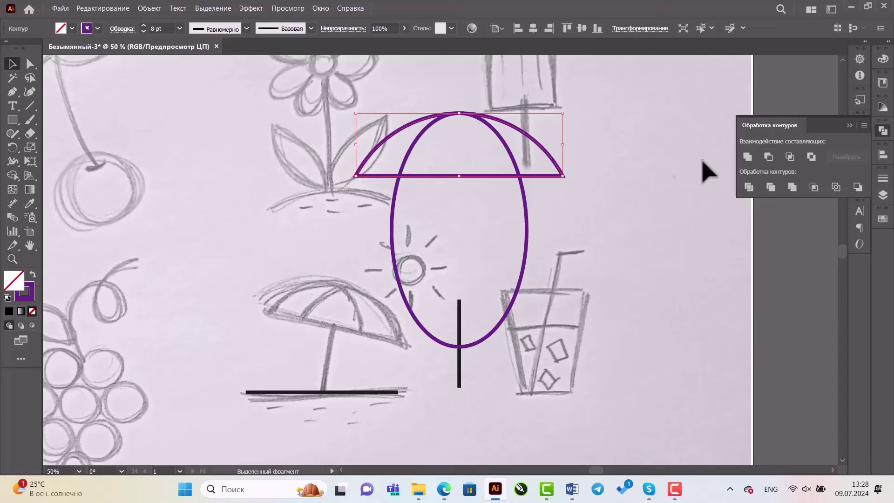
click(628, 191)
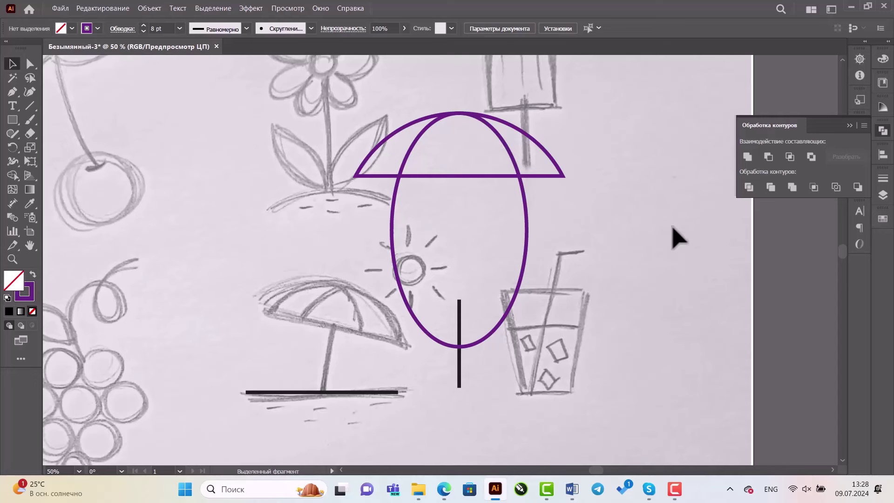
Trim the rectangle and inner arc into the dome canopy, then select the dome.
click(618, 233)
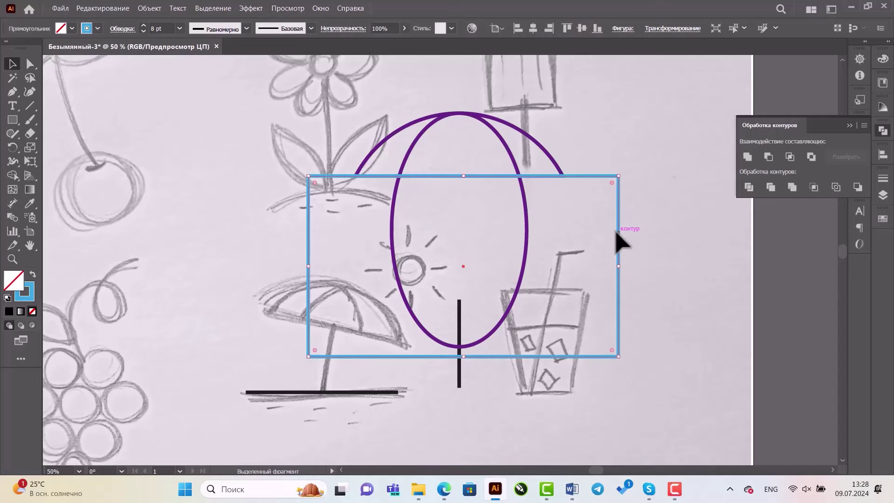
shift+click(421, 135)
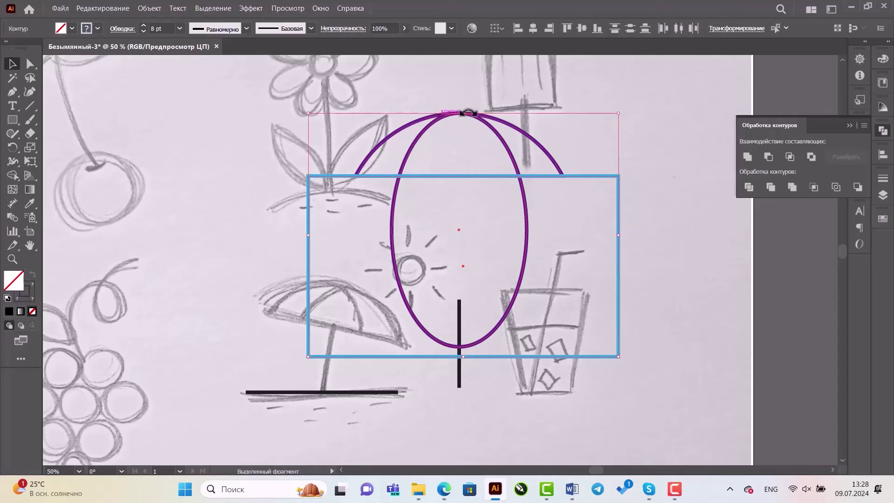
click(768, 157)
click(668, 247)
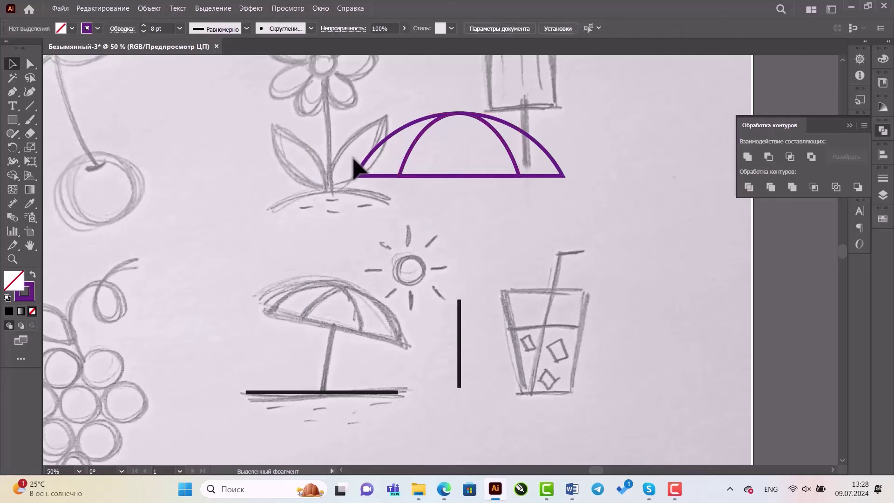
drag(340, 81, 622, 209)
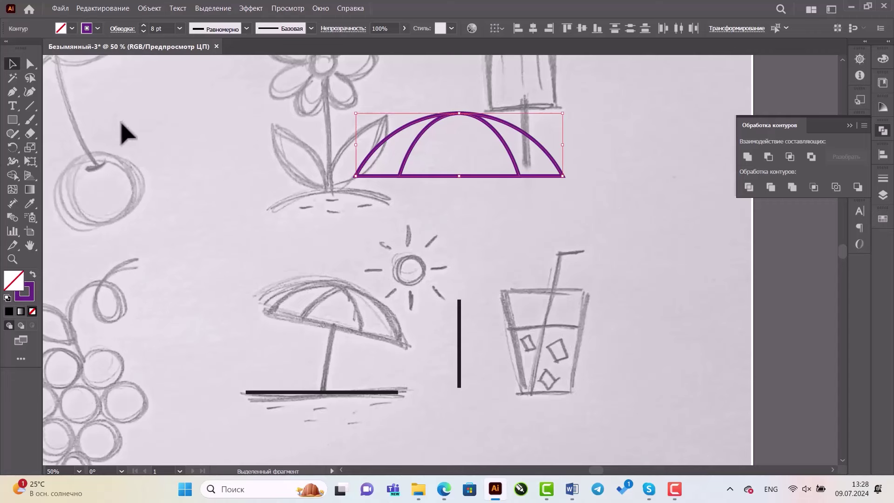
Move the dome straight down onto the black pole and group them with Ctrl+G.
key(a)
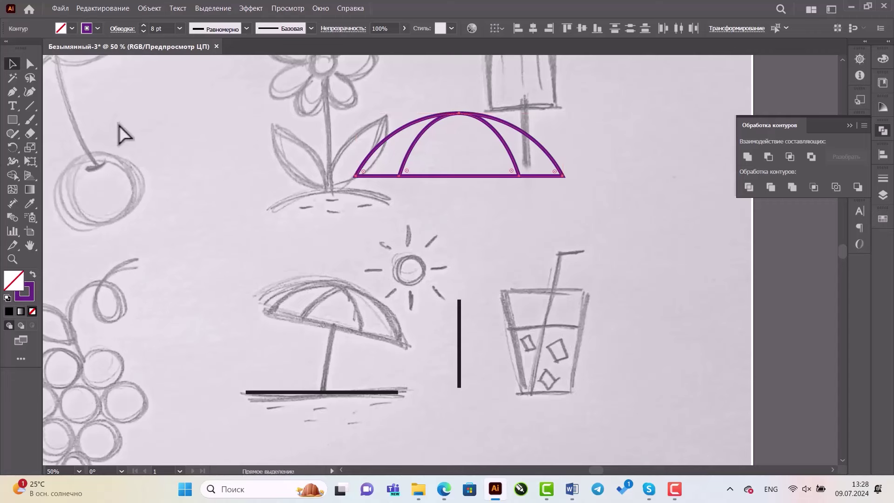
key(v)
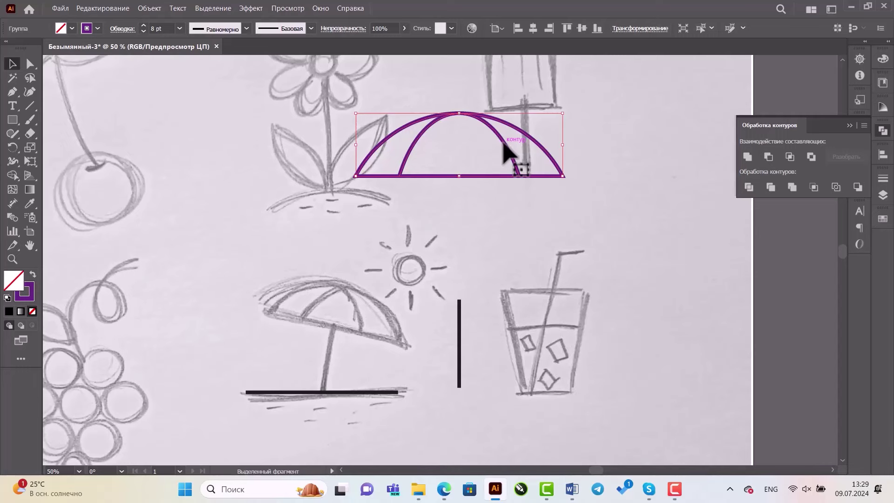
drag(503, 143, 503, 268)
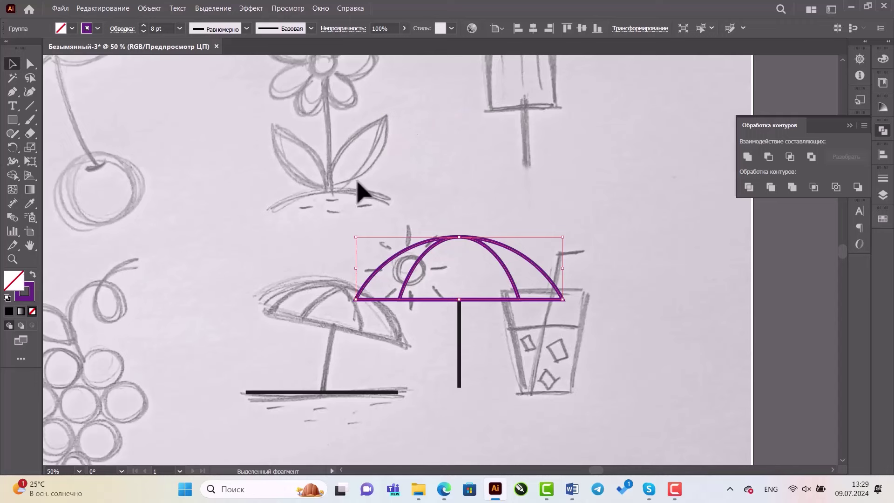
drag(358, 181, 595, 370)
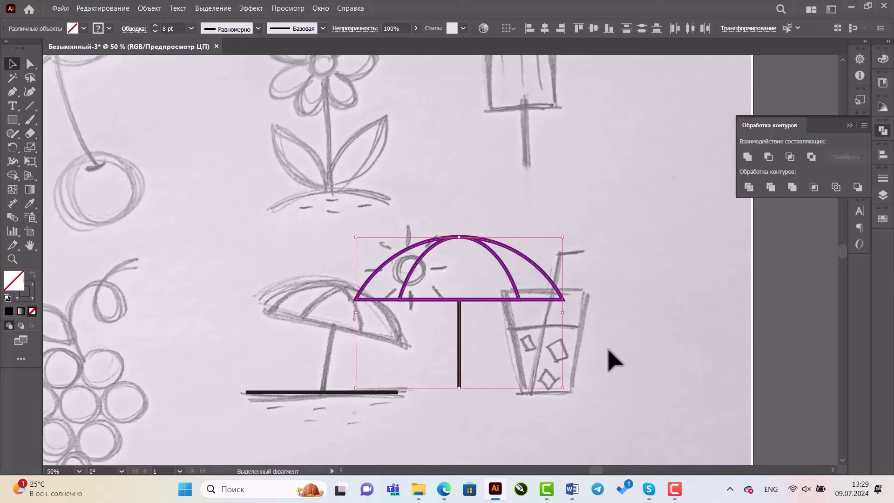
key(a)
key(v)
key(ctrl+g)
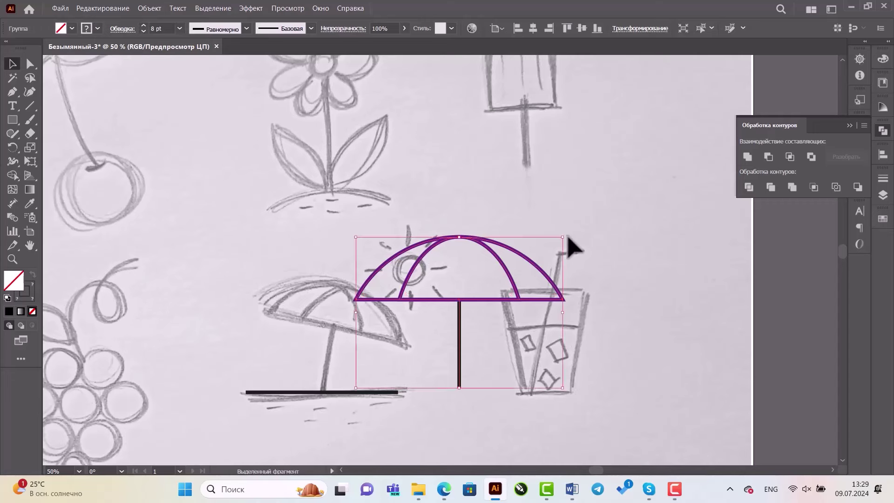
Shrink the umbrella group slightly and tilt it a few degrees.
drag(562, 237, 529, 260)
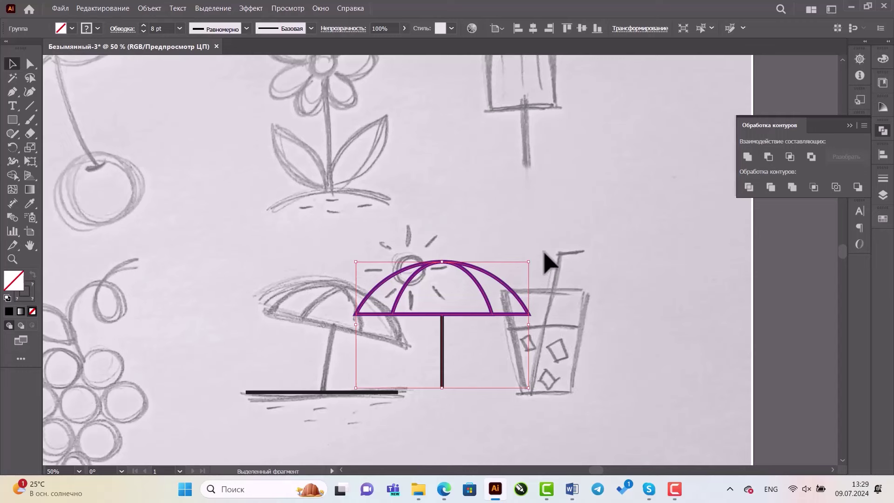
key(ctrl+z)
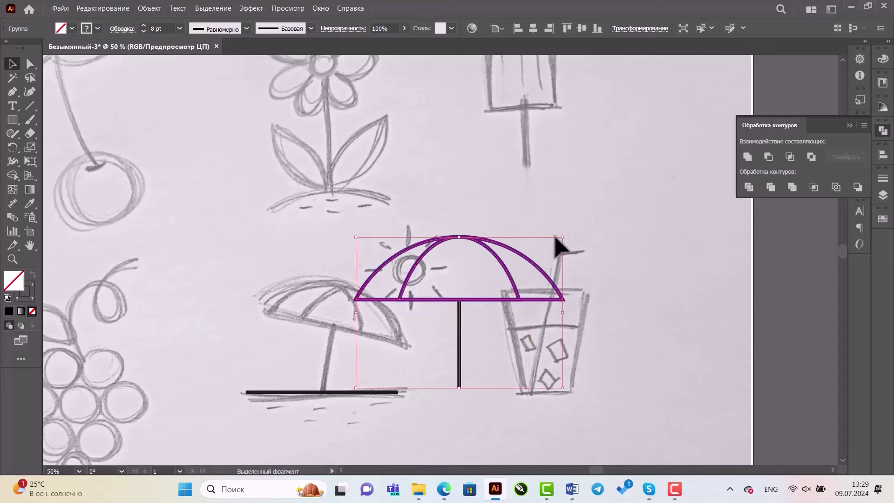
drag(564, 235, 534, 257)
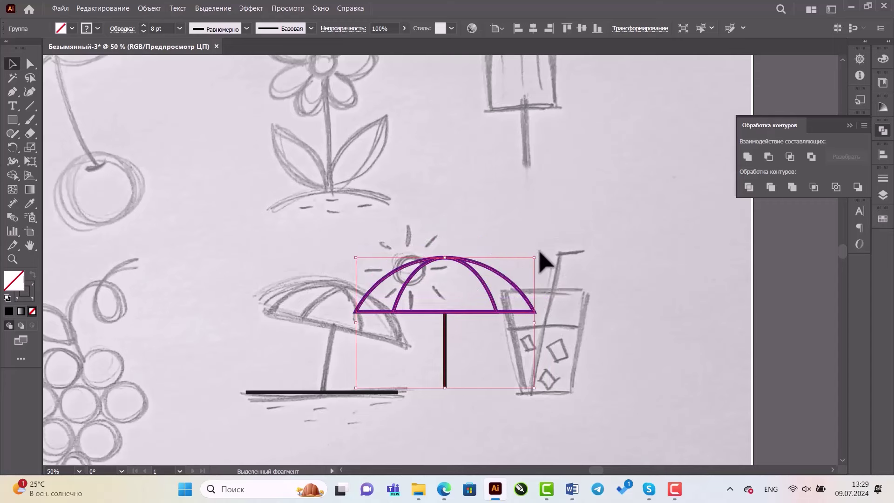
drag(538, 254, 552, 278)
Move the umbrella onto the lower-left pencil umbrella and scale it to match the sketch.
drag(410, 303, 325, 318)
click(455, 376)
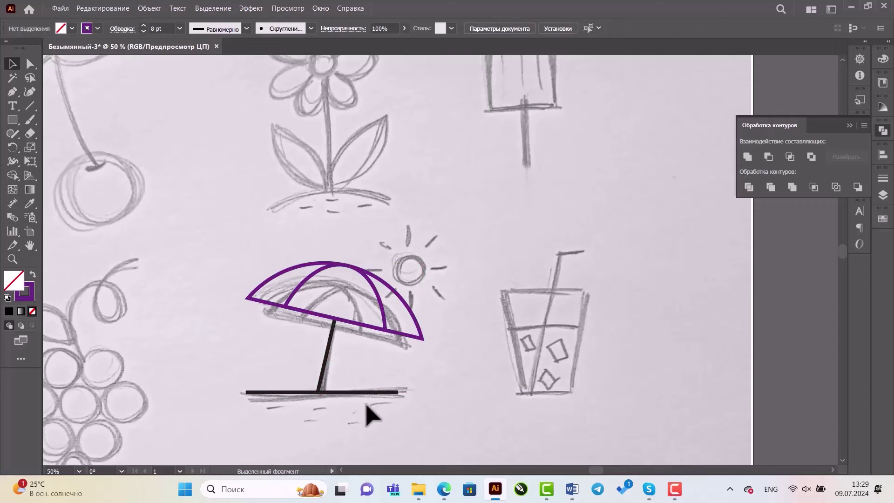
click(342, 326)
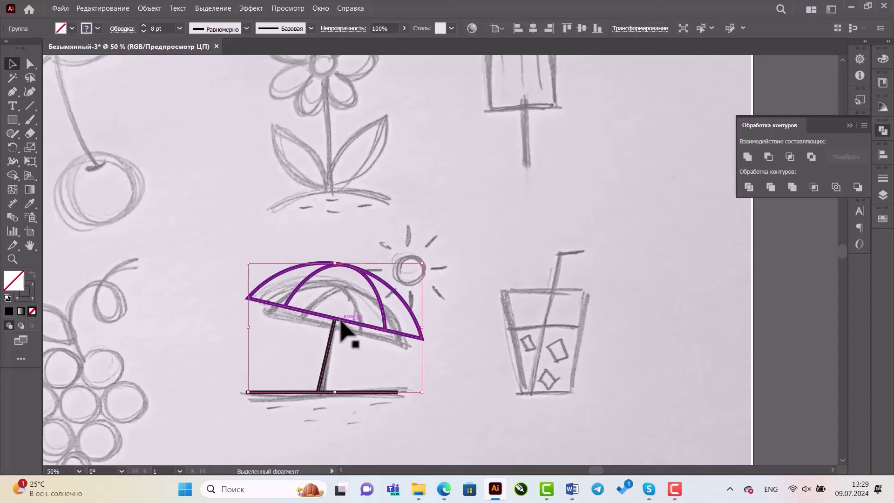
drag(423, 264, 408, 274)
click(455, 313)
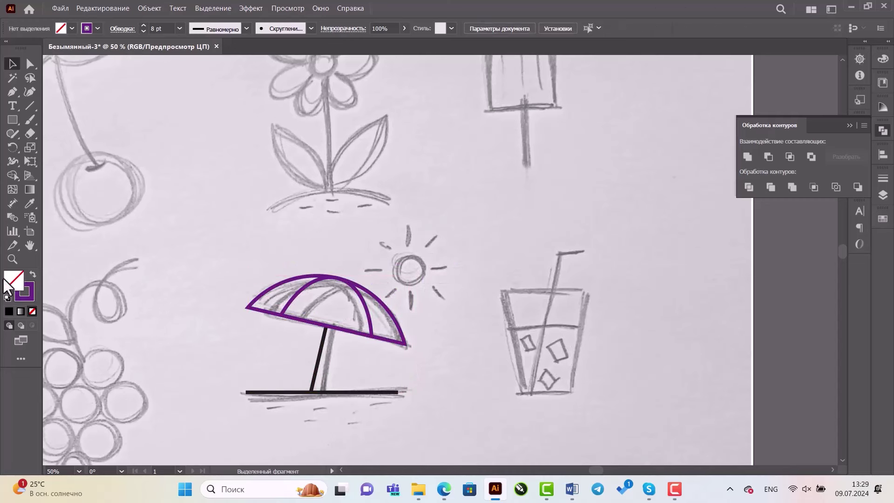
click(12, 259)
Zoom in on the sketched sun and draw a small purple ring beside it.
drag(365, 186, 475, 330)
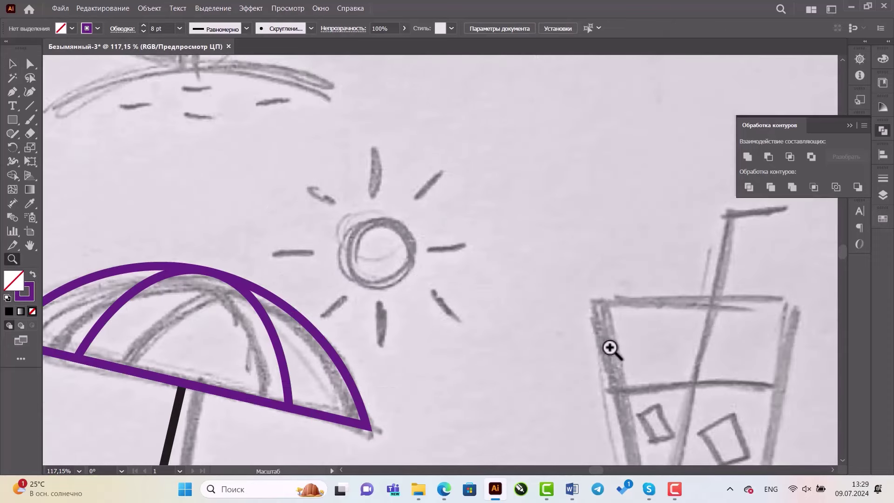
click(9, 66)
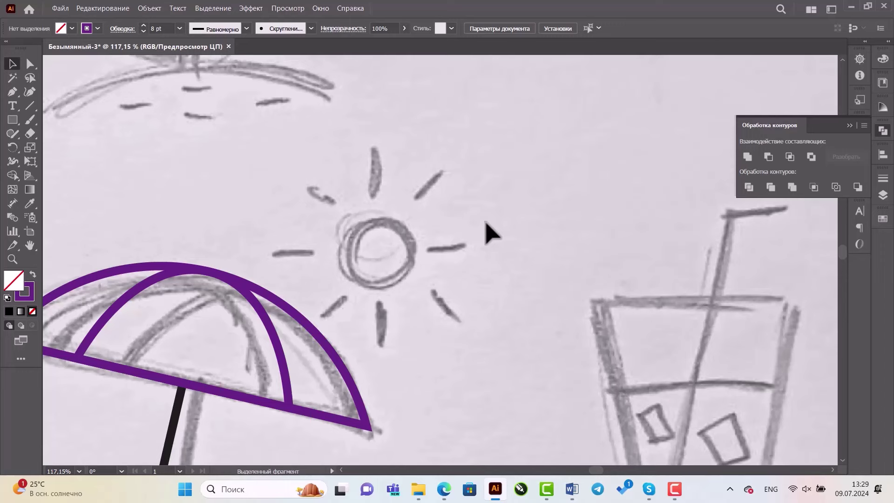
key(l)
drag(512, 191, 553, 240)
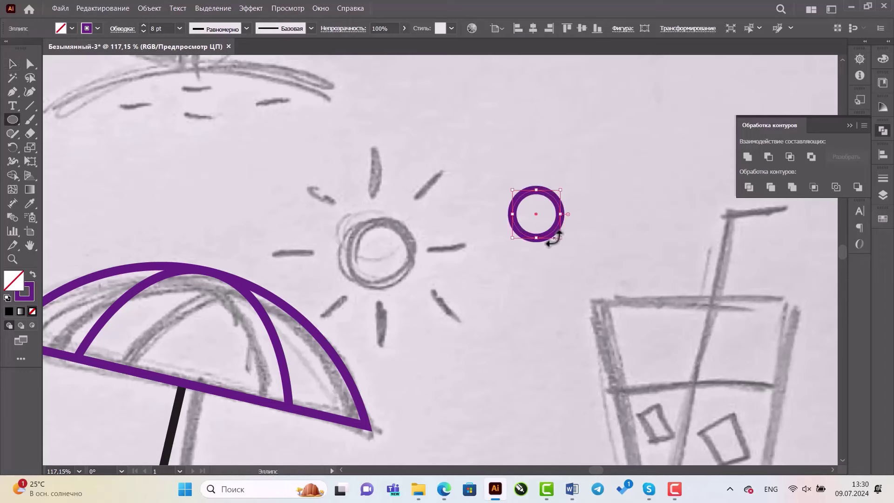
Draw a short vertical ray above the ring and close the Pathfinder panel.
click(27, 108)
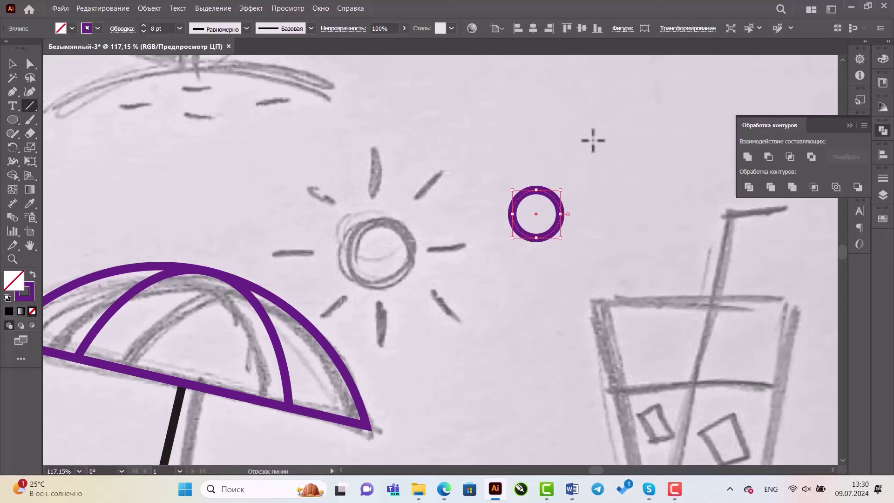
mouse_move(536, 214)
mouse_down()
mouse_move(536, 117)
mouse_move(536, 158)
mouse_up()
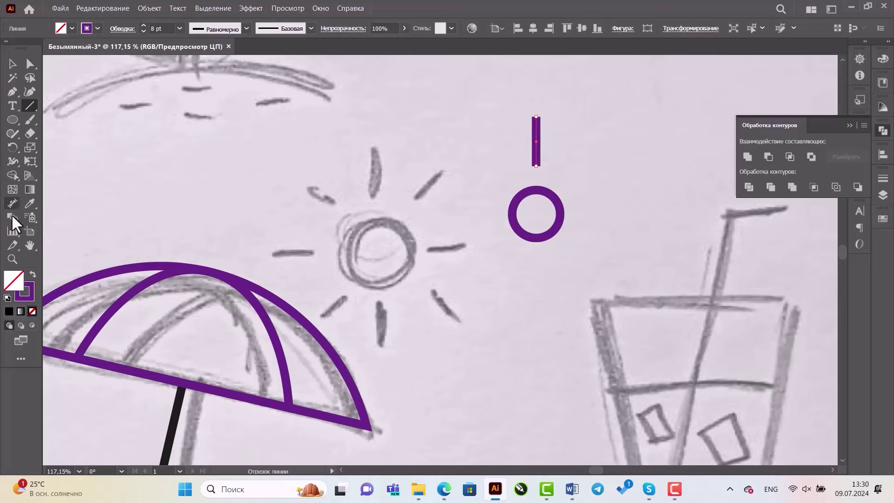
click(12, 260)
drag(342, 90, 703, 350)
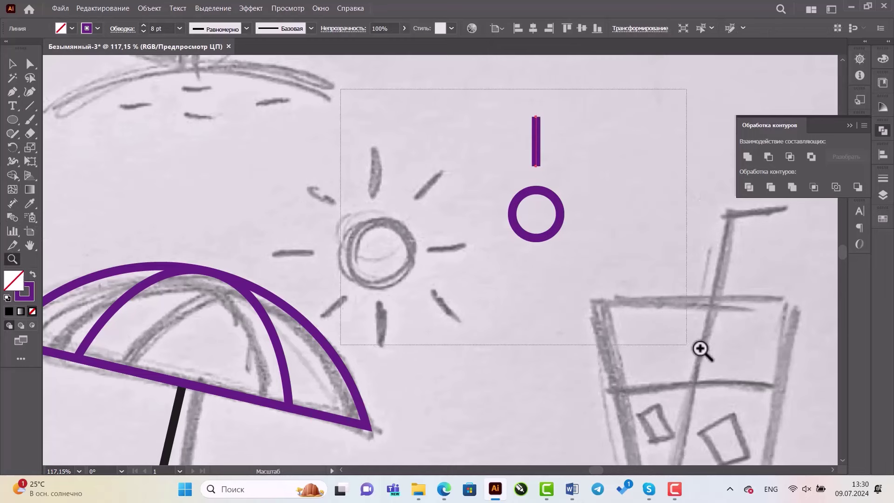
click(13, 64)
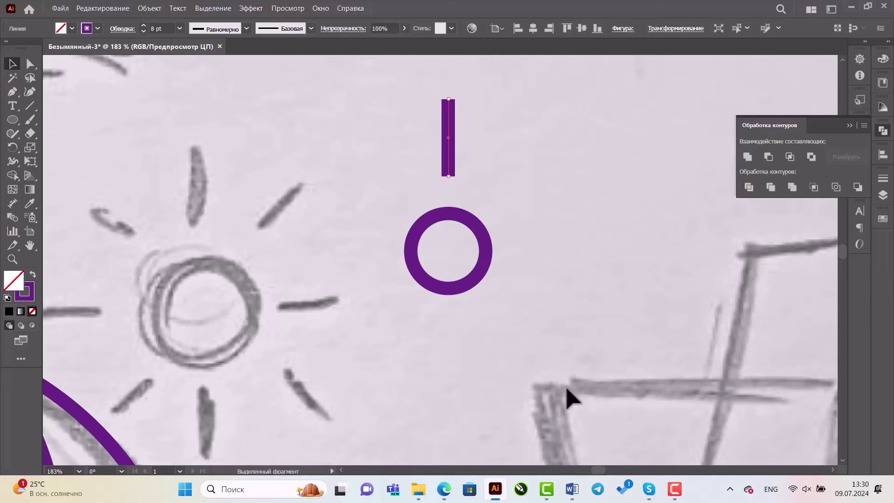
click(611, 153)
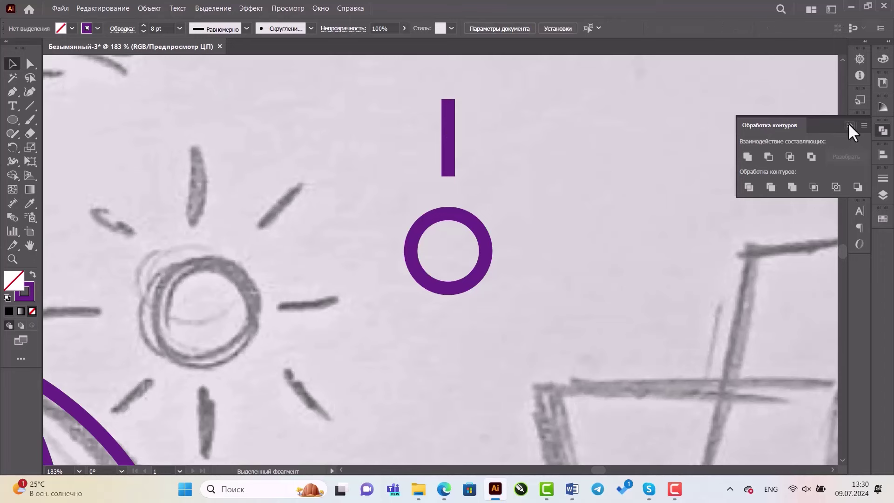
click(850, 125)
click(449, 138)
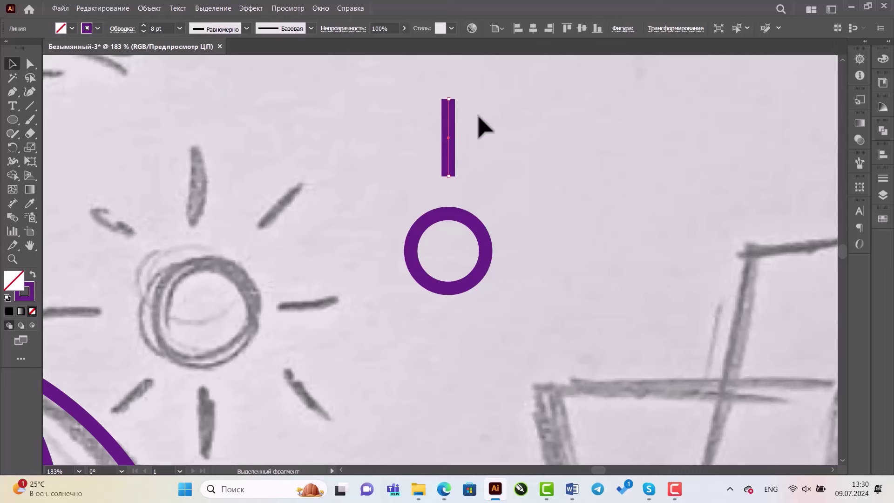
Copy the ray bar to below the ring.
click(456, 123)
drag(454, 130, 458, 351)
click(542, 263)
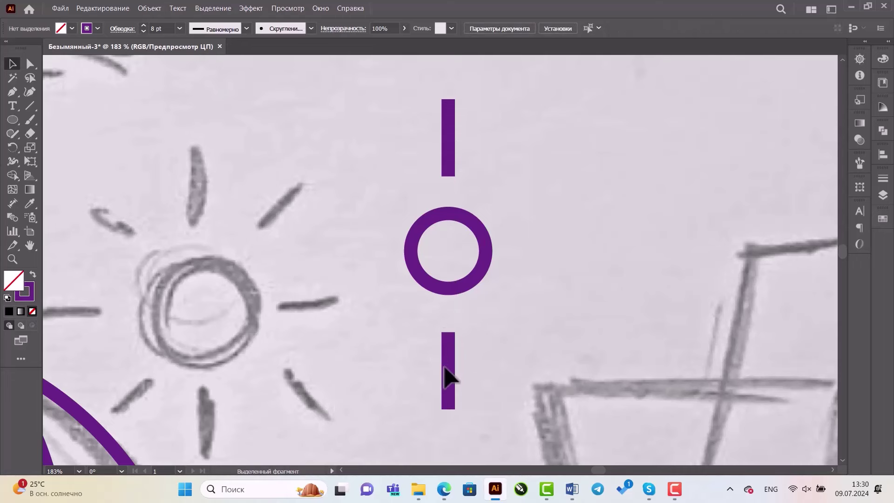
Group the two bars and centre them vertically on the ring with the Align panel.
click(448, 133)
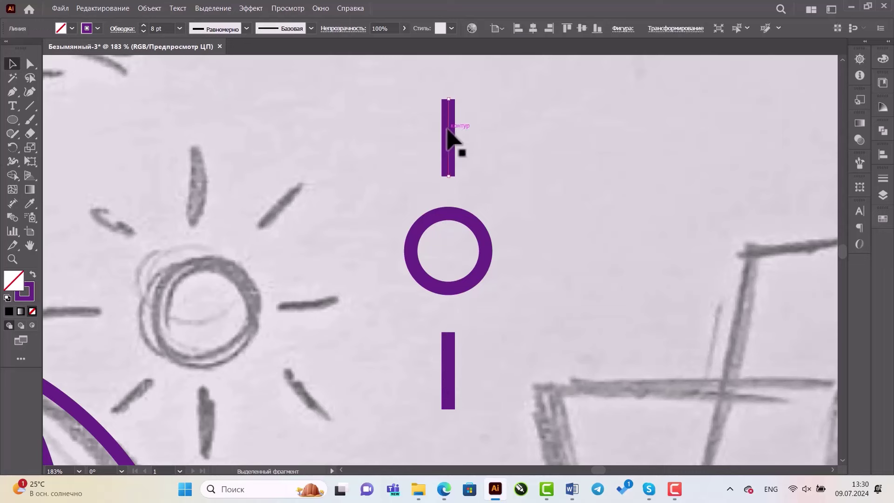
shift+click(447, 347)
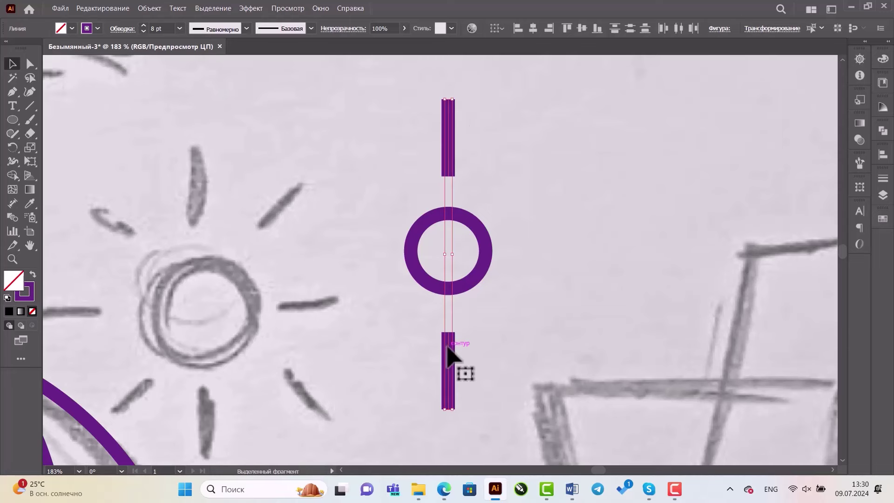
key(a)
key(ctrl+g)
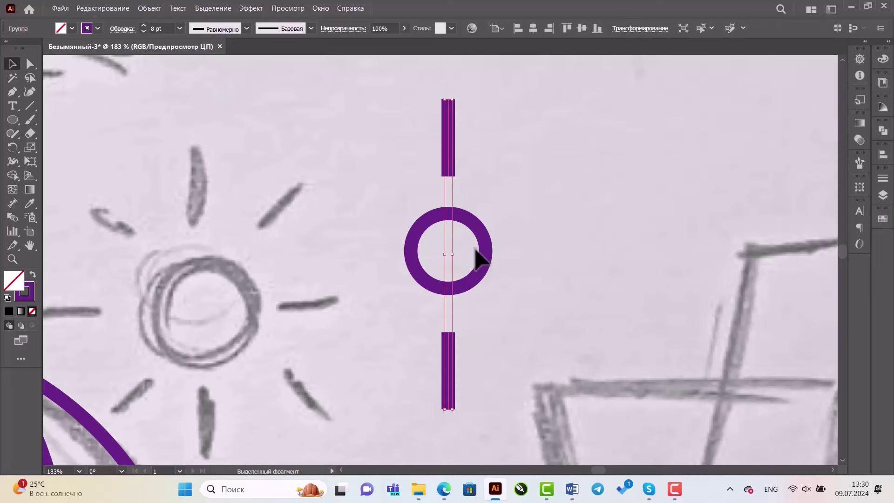
shift+click(475, 223)
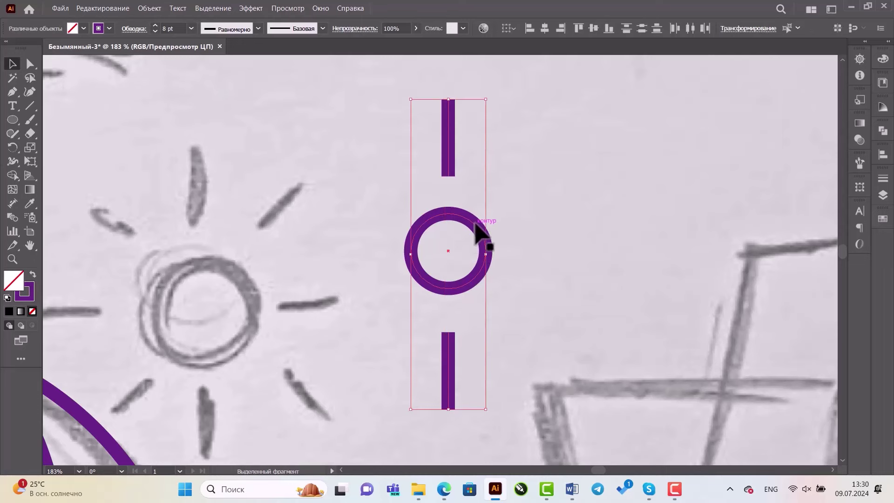
click(884, 155)
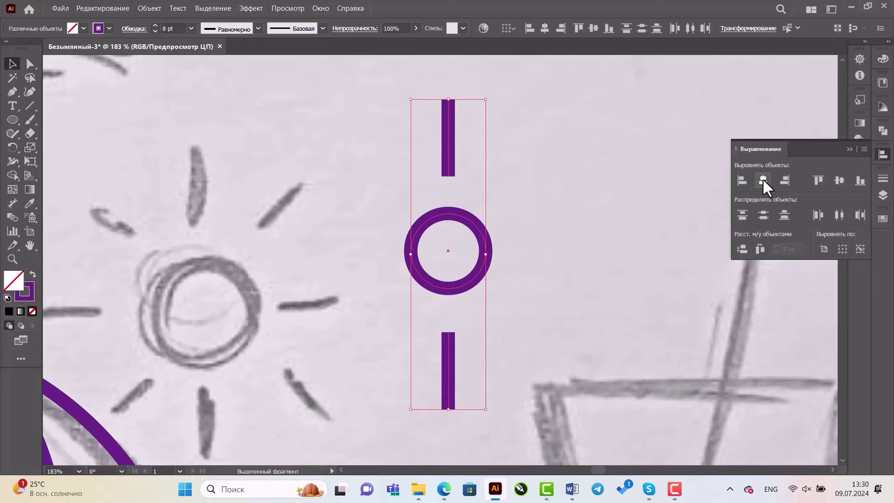
click(842, 178)
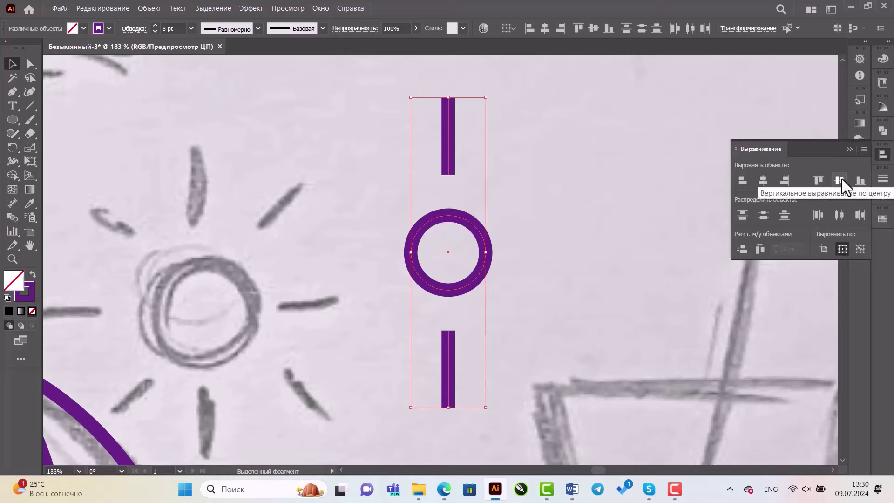
click(601, 183)
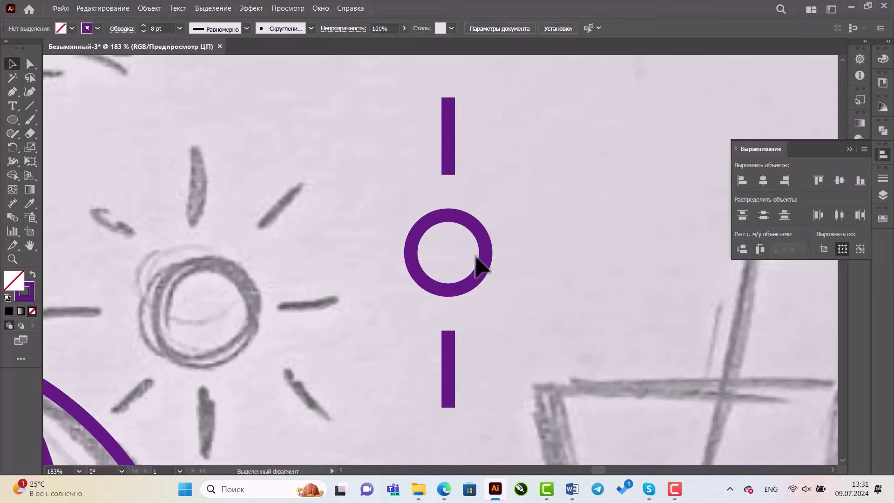
Rotate copies of the bars by 90° and then 45° to form eight evenly spaced rays.
click(448, 144)
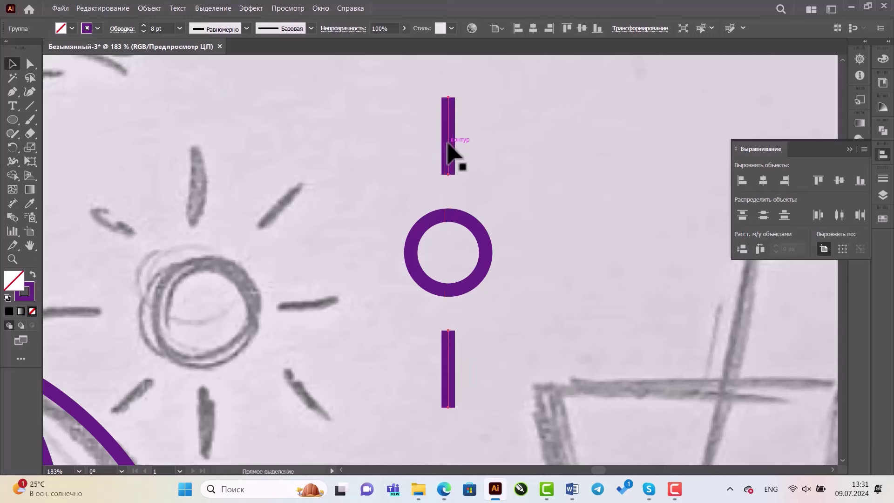
key(a)
key(v)
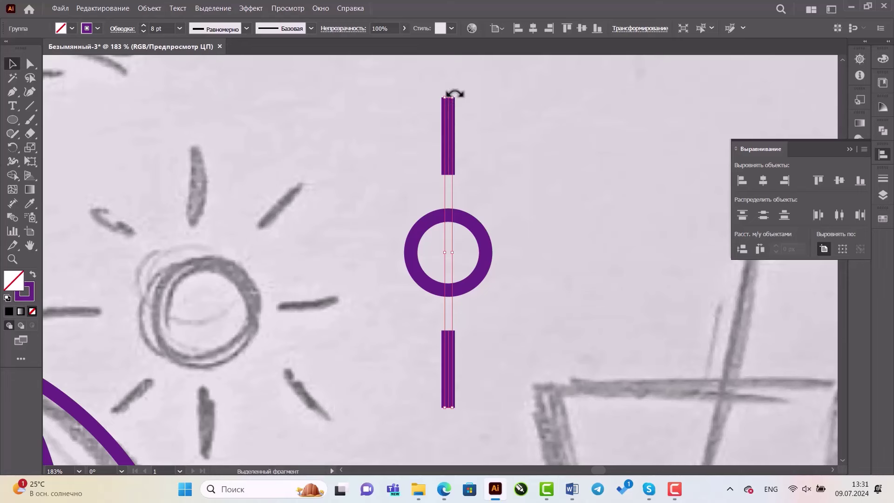
drag(454, 93, 581, 239)
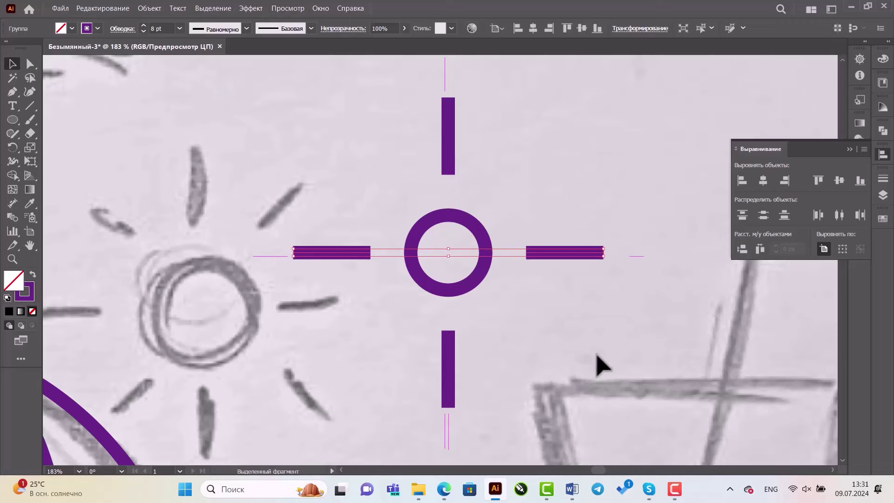
click(448, 123)
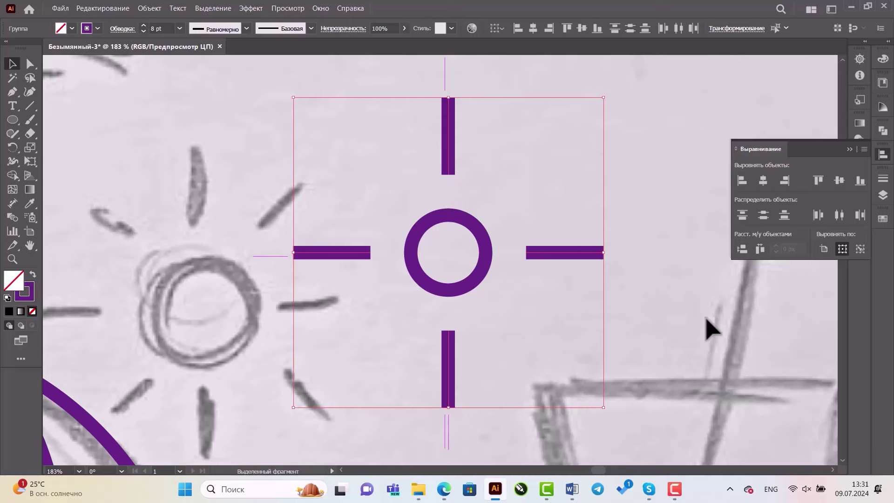
key(a)
key(v)
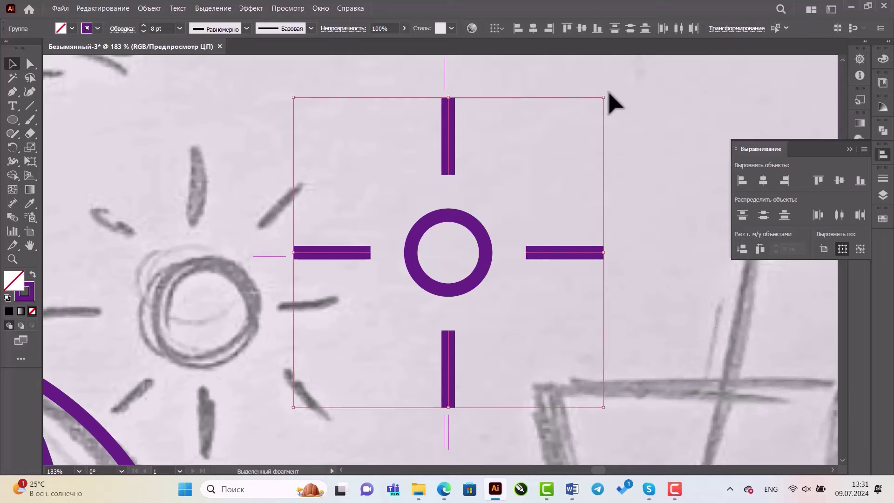
drag(608, 92, 677, 173)
click(673, 251)
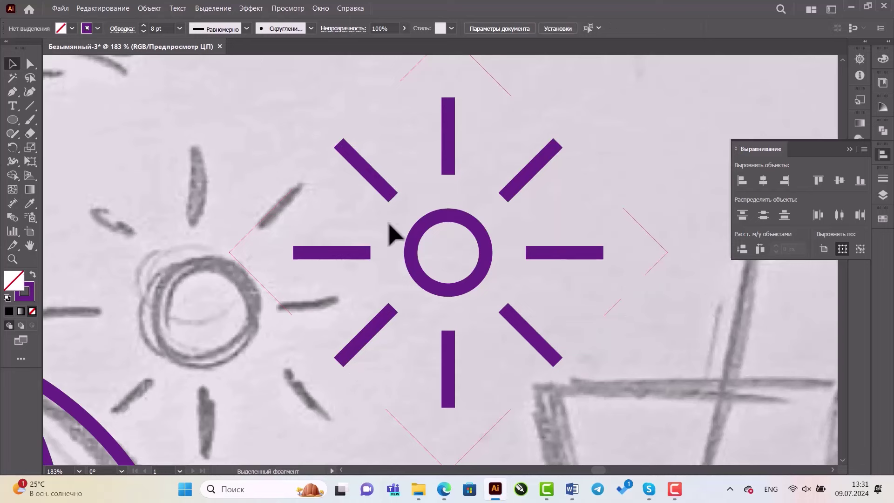
Enlarge the central ring slightly around its centre.
click(425, 222)
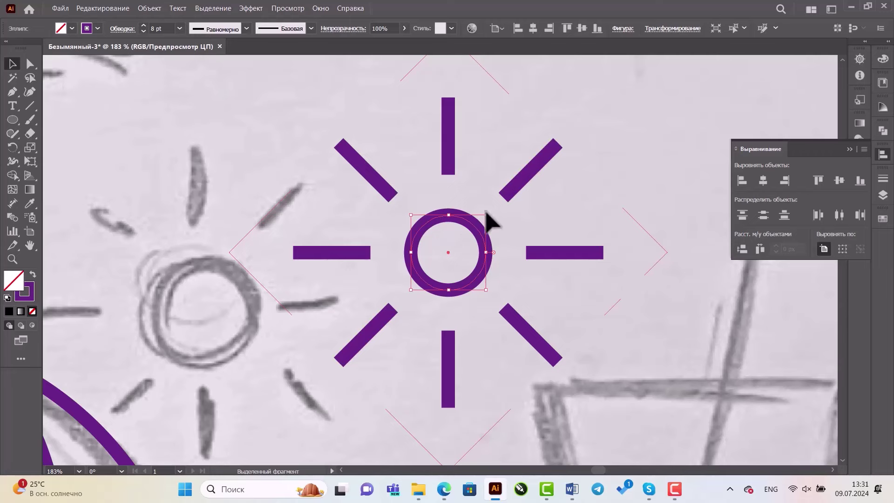
drag(486, 213, 494, 199)
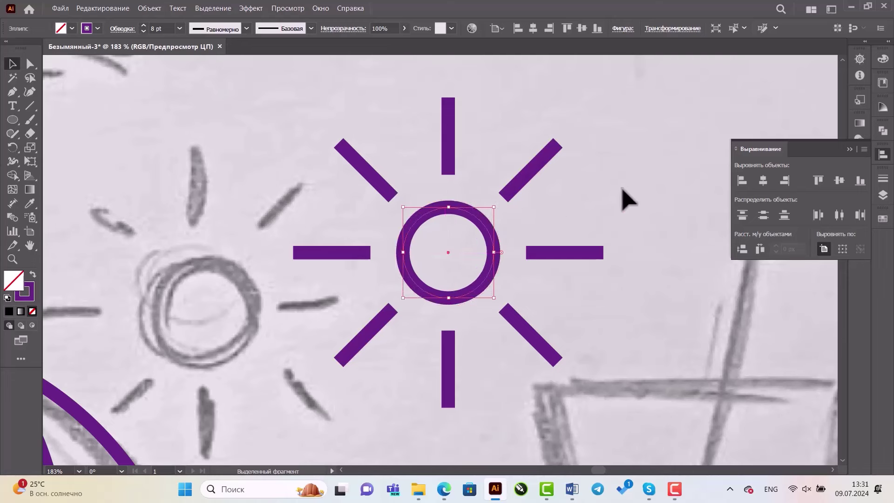
click(624, 189)
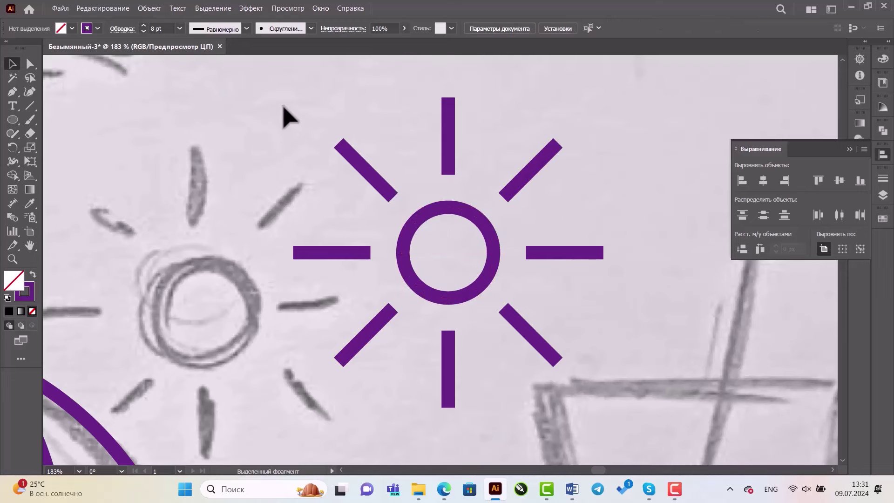
Group the sun with Ctrl+G, shrink it and place it on the pencil sun sketch.
mouse_move(230, 74)
mouse_down()
mouse_move(592, 386)
mouse_move(677, 416)
mouse_up()
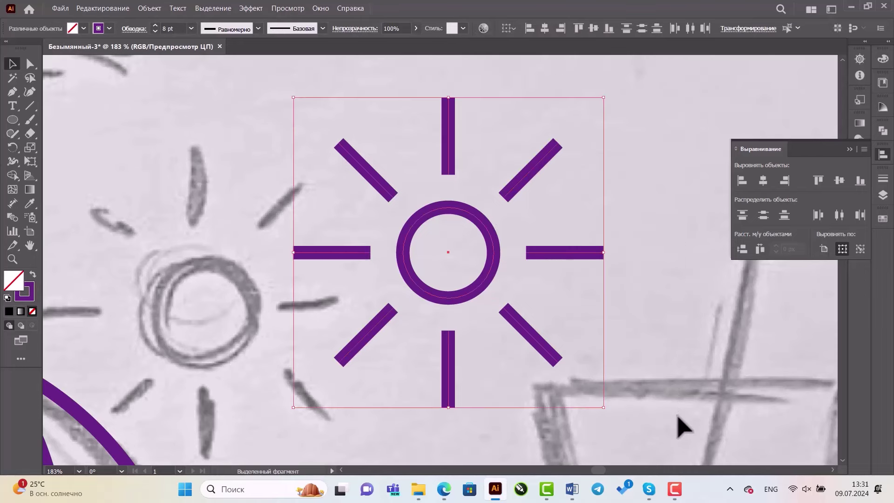
key(ctrl+g)
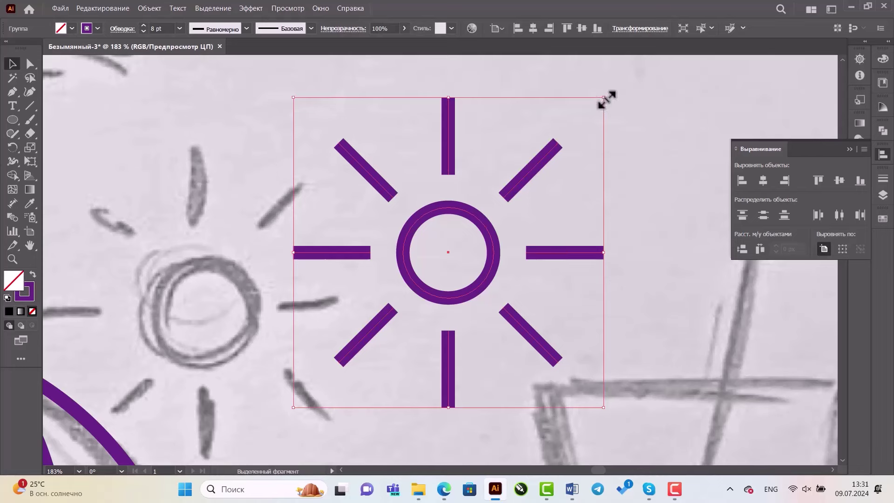
drag(604, 99, 546, 154)
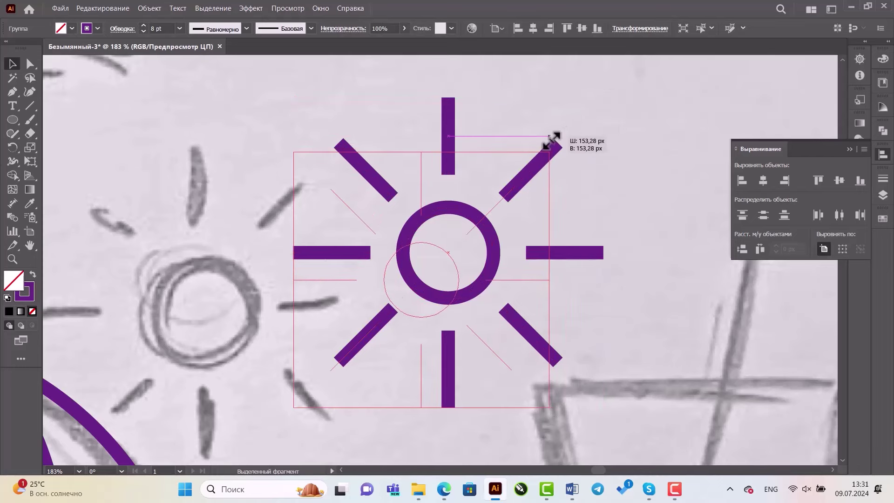
mouse_move(423, 289)
mouse_down()
mouse_move(203, 305)
mouse_move(196, 295)
mouse_up()
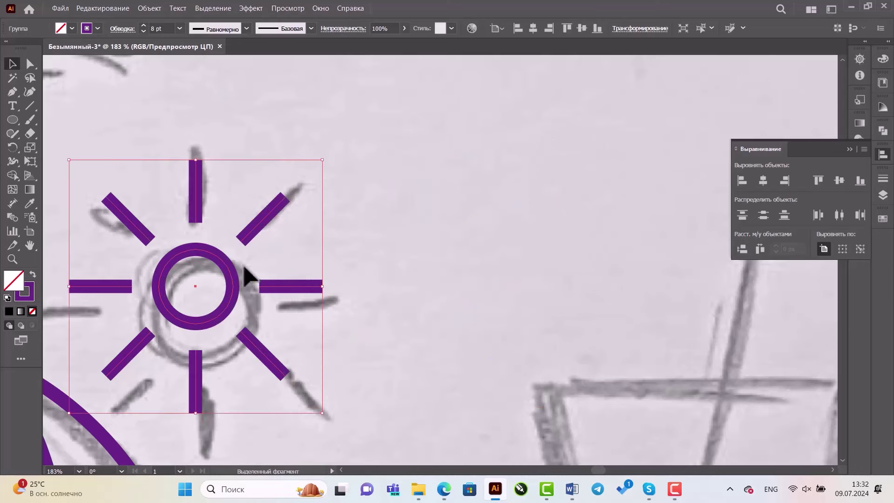
Zoom out to show the umbrella and sun together.
key(z)
alt+click(451, 252)
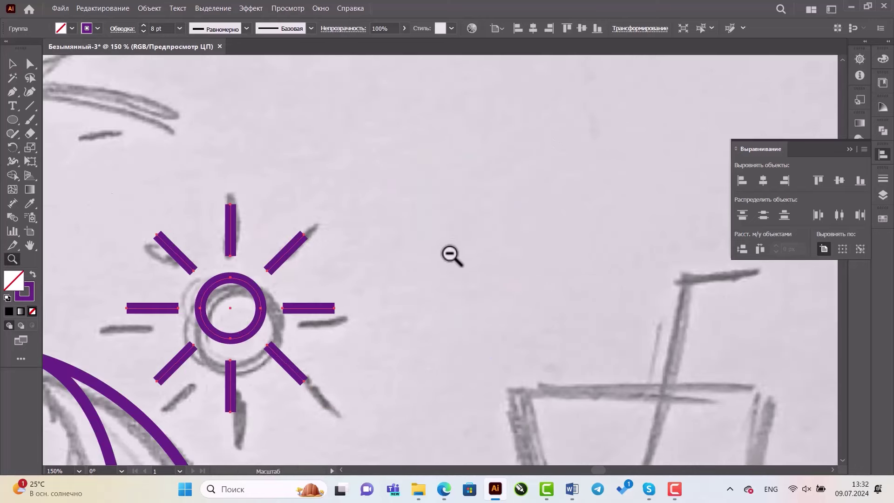
alt+click(396, 305)
alt+click(405, 303)
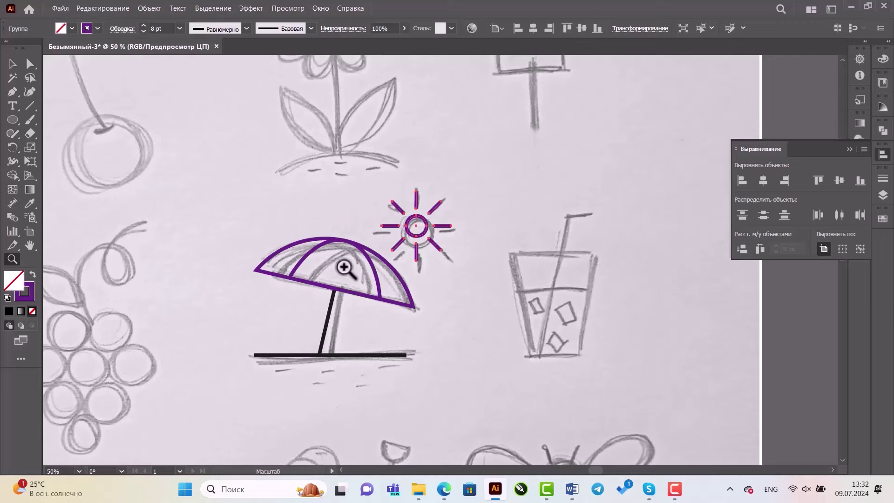
click(12, 64)
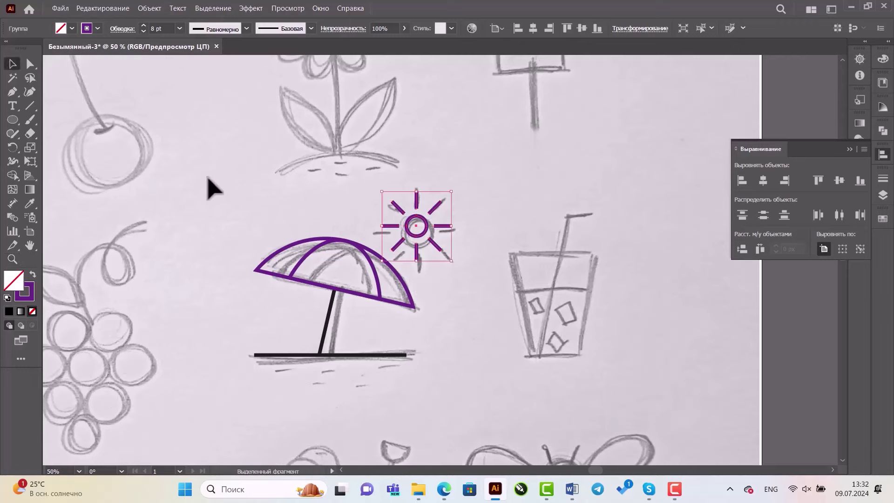
Give the umbrella and sun a yellow fill and black outlines.
mouse_move(211, 181)
mouse_down()
mouse_move(286, 281)
mouse_move(498, 383)
mouse_up()
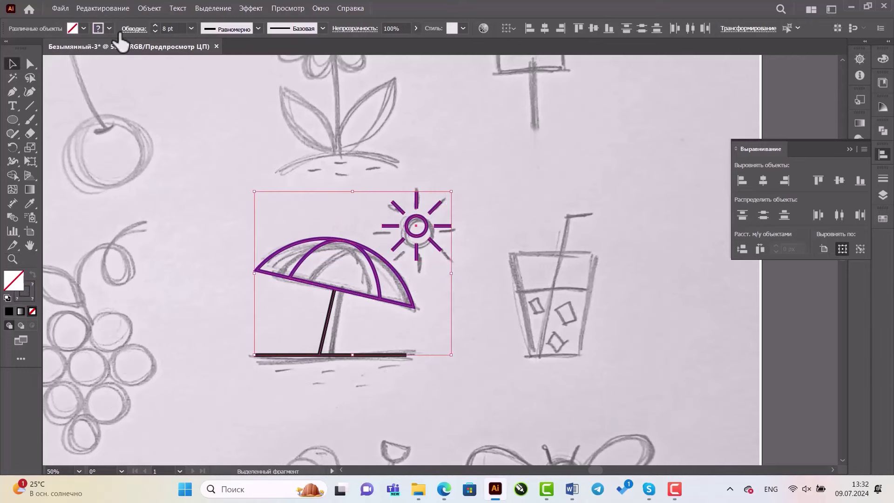
click(83, 28)
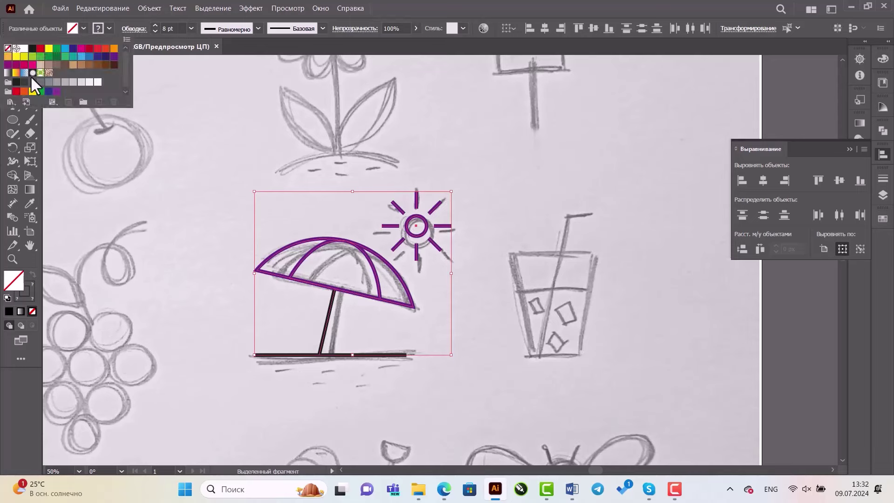
click(16, 56)
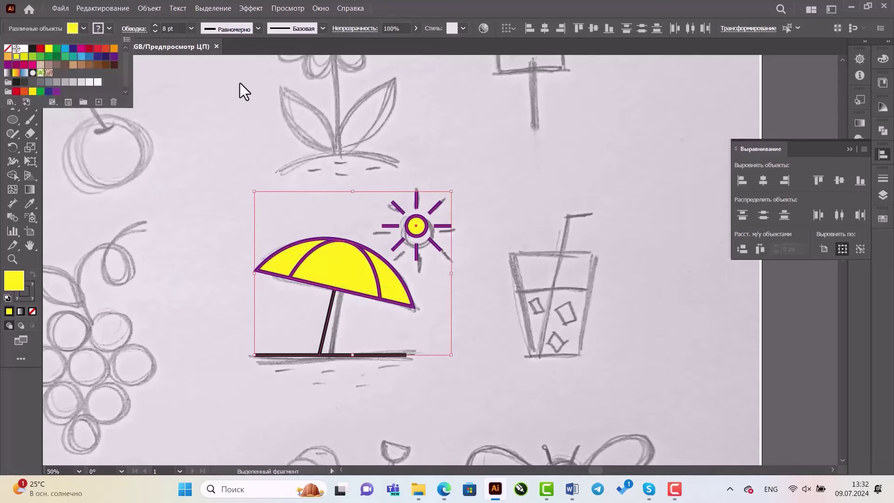
click(108, 28)
click(32, 48)
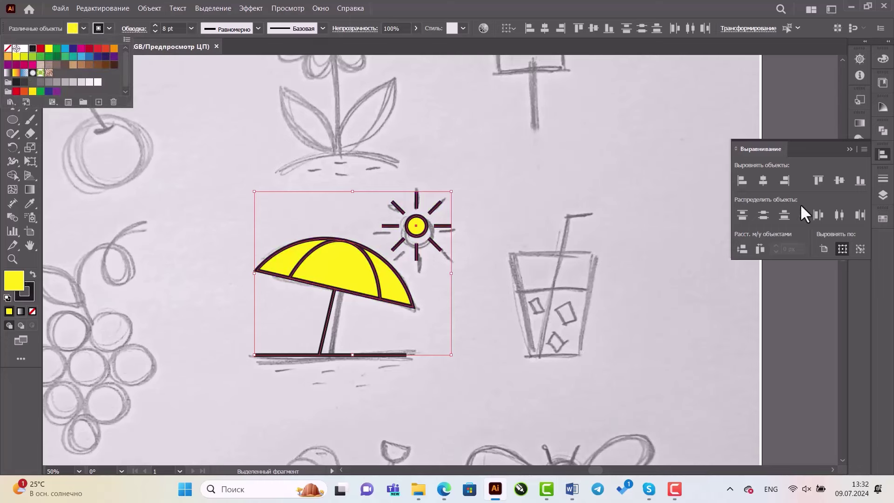
click(885, 186)
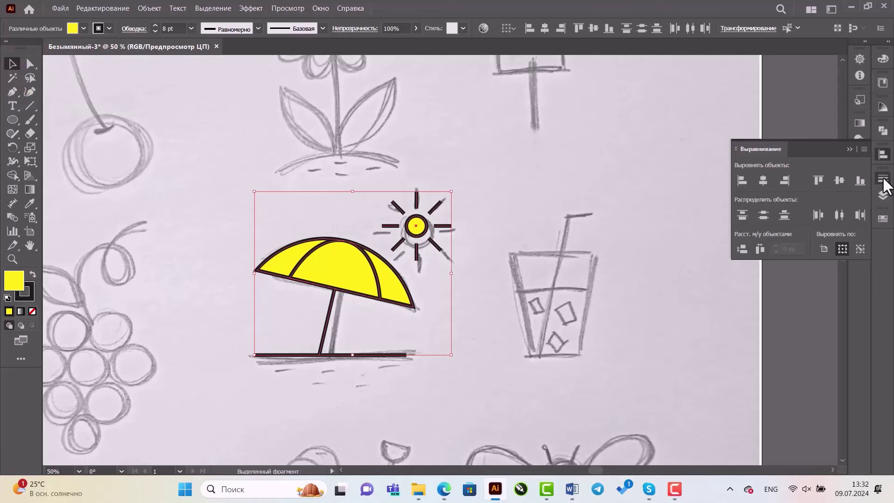
Set the outlines to Round Cap and Round Join in the Stroke panel.
click(883, 179)
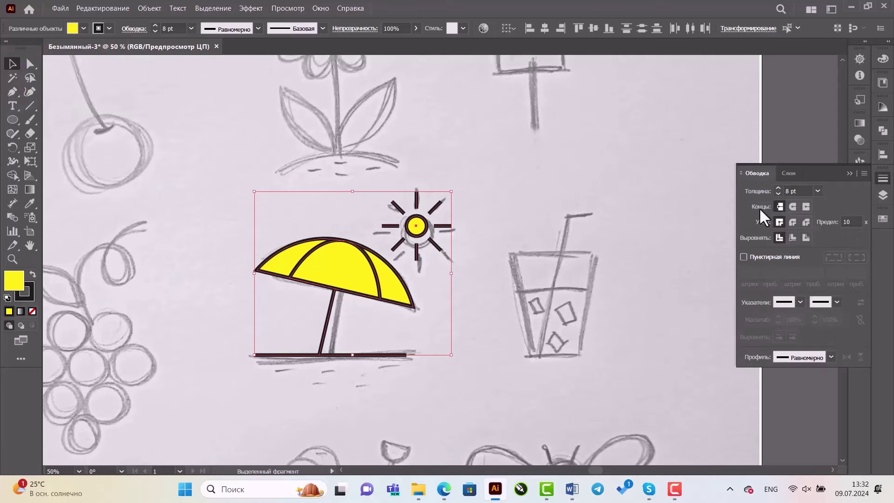
click(794, 206)
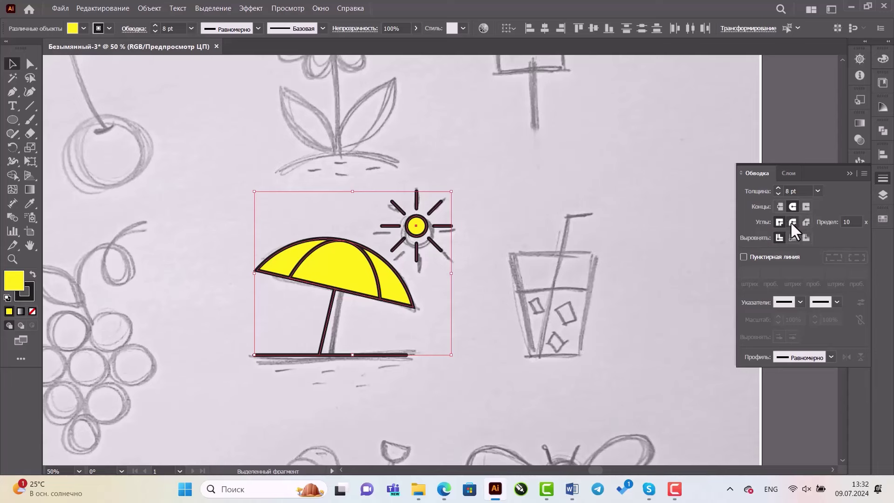
click(793, 222)
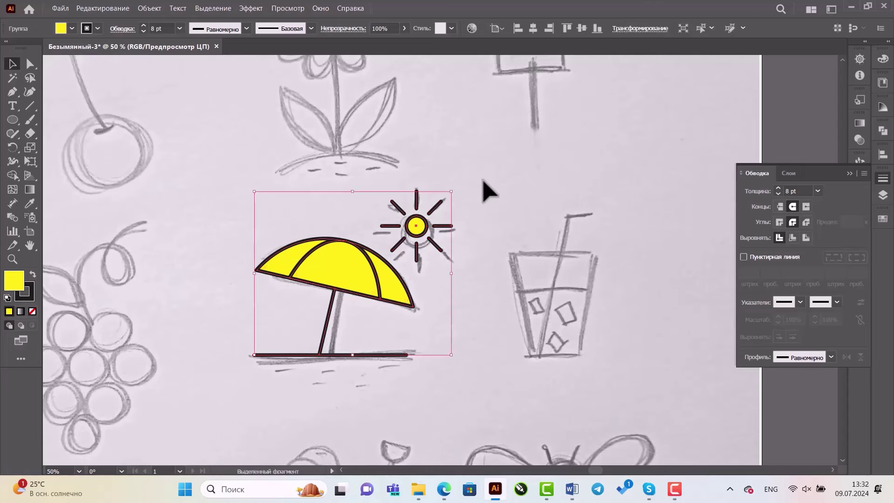
click(513, 316)
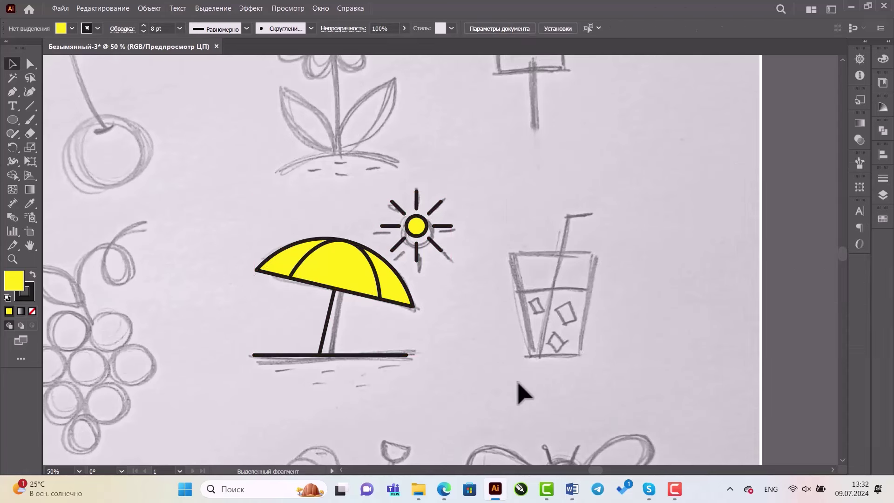